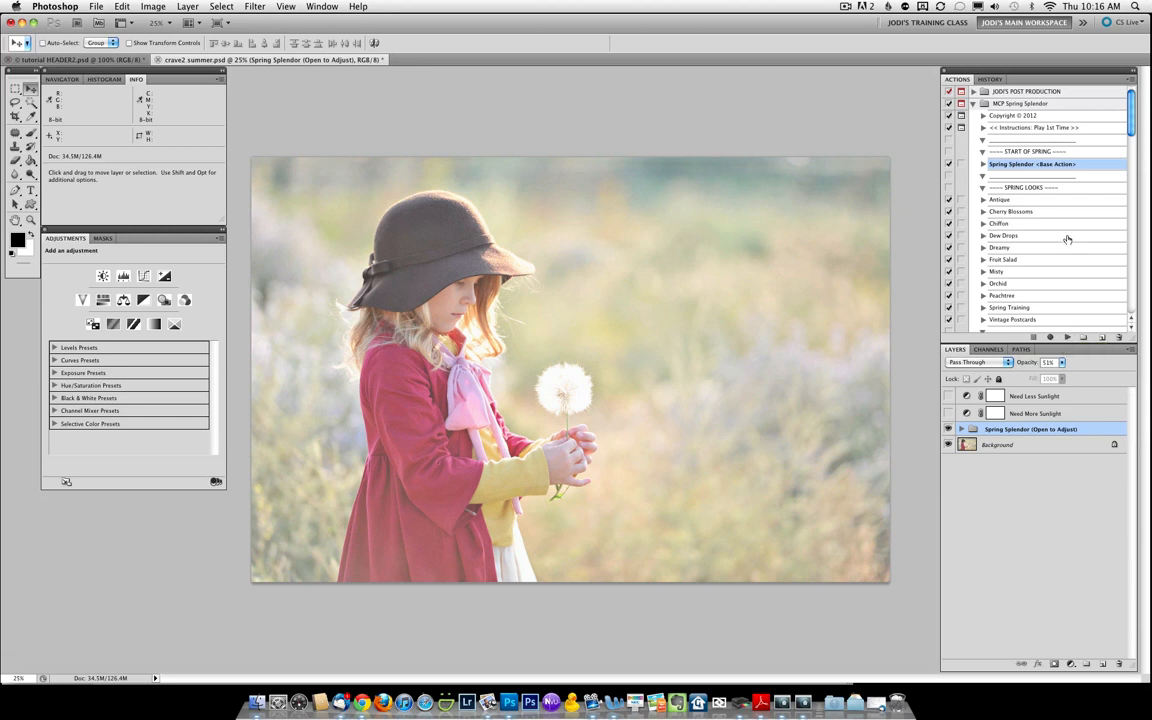
# Look through the layers inside the Spring Splendor group, close it again and set the group's opacity to 52%
pyautogui.click(961, 429)
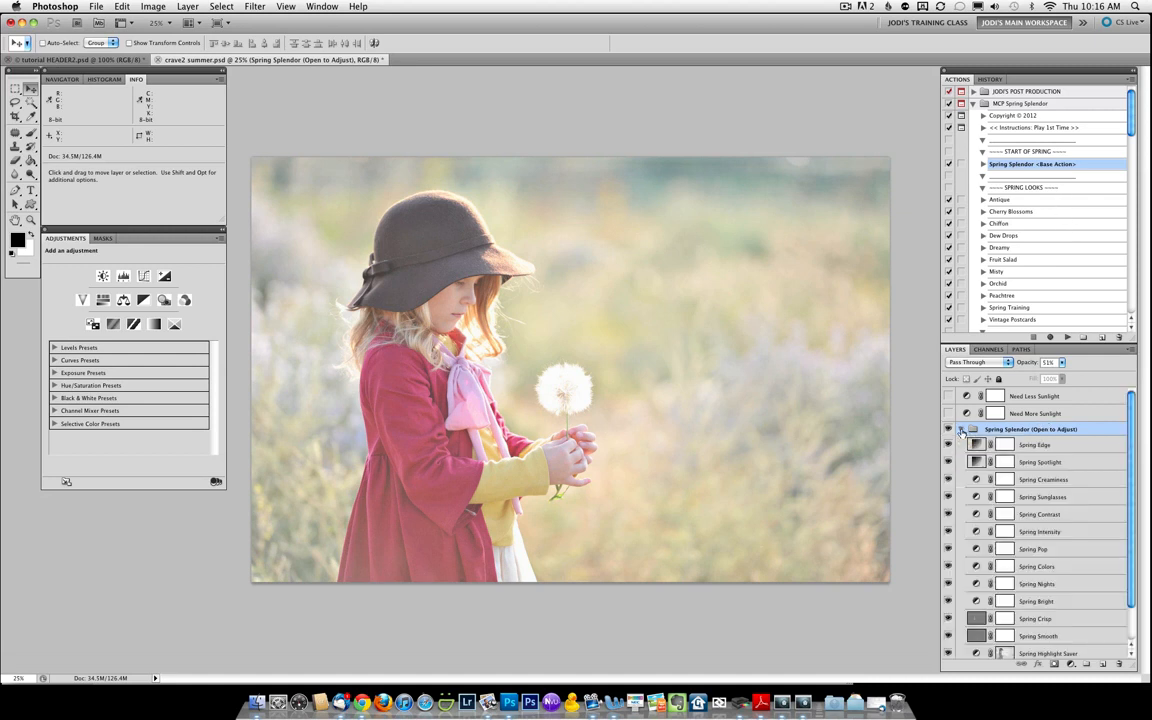
pyautogui.click(961, 429)
pyautogui.click(1062, 362)
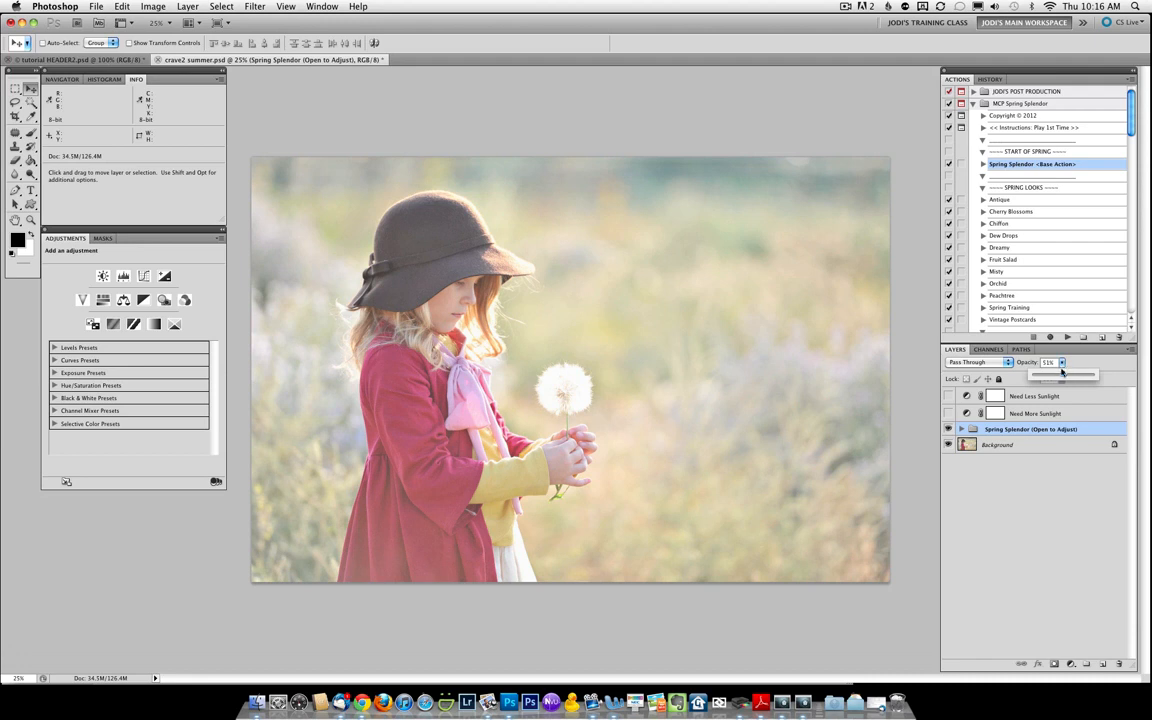
pyautogui.moveTo(1062, 374); pyautogui.dragTo(1052, 375)
pyautogui.click(1050, 430)
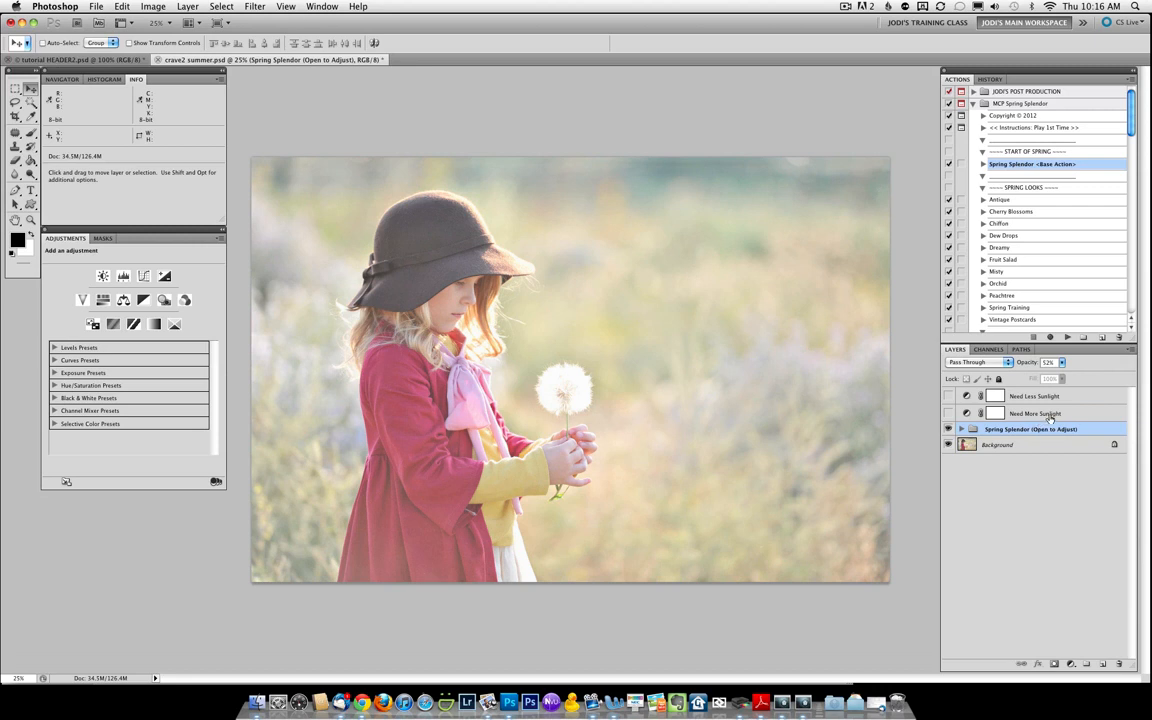
# Turn on the Need Less Sunlight layer and set its opacity to 22%
pyautogui.click(949, 397)
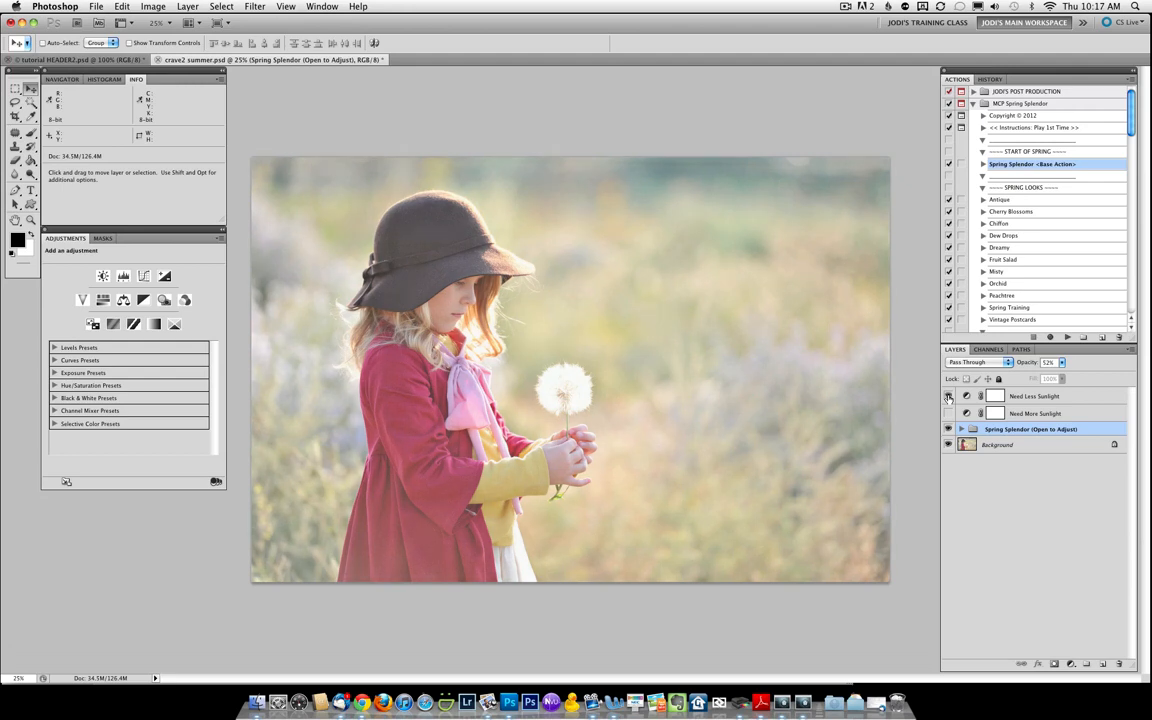
pyautogui.click(1033, 397)
pyautogui.moveTo(1033, 369); pyautogui.dragTo(1030, 366)
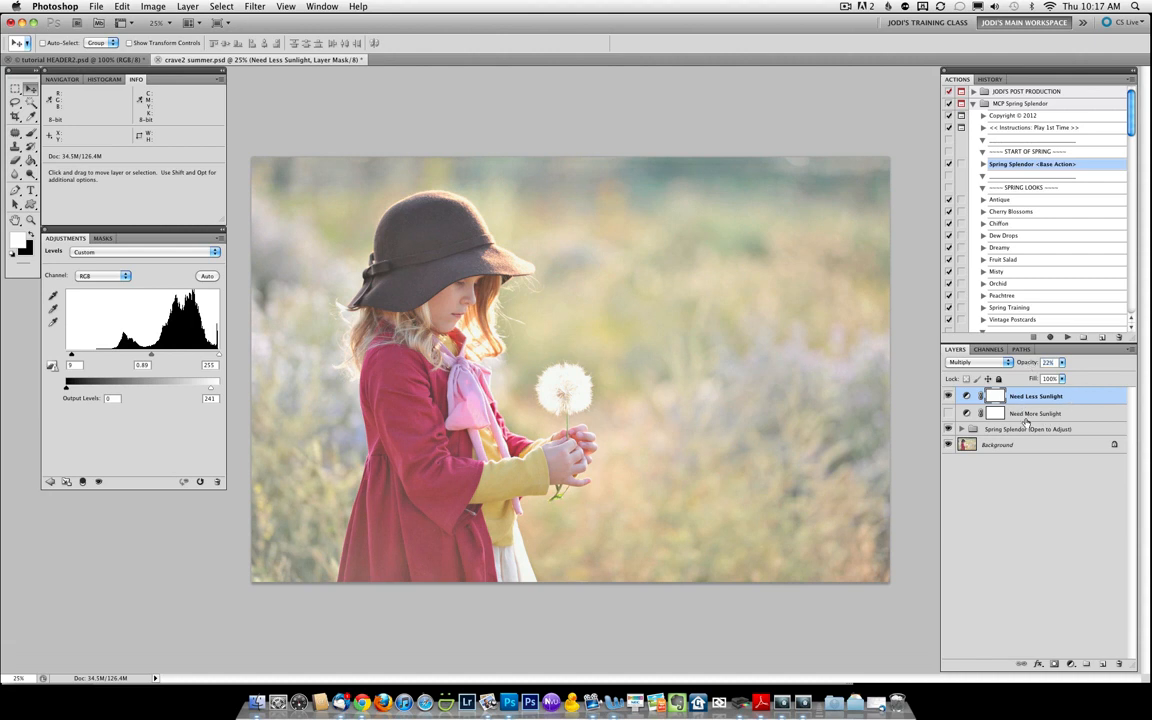
# Run the Vintage Postcards action from the Spring Looks and set its layer group's opacity to 22%
pyautogui.click(1020, 200)
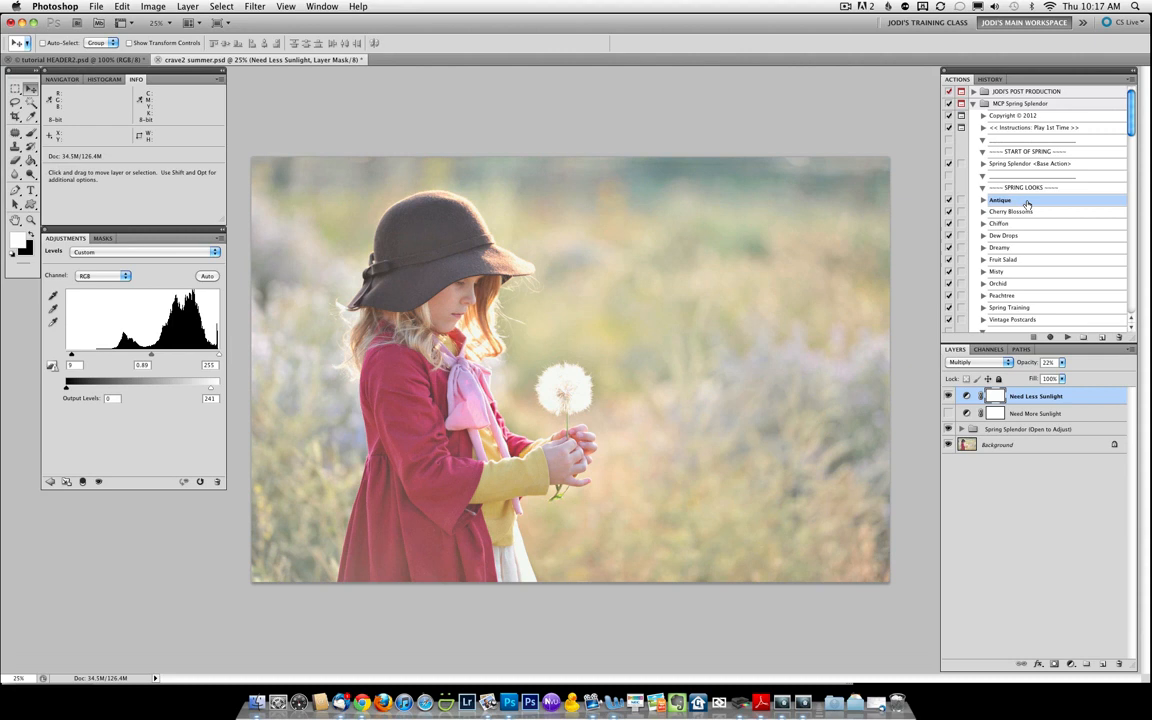
pyautogui.scroll(-2, 1027, 250)
pyautogui.click(1030, 278)
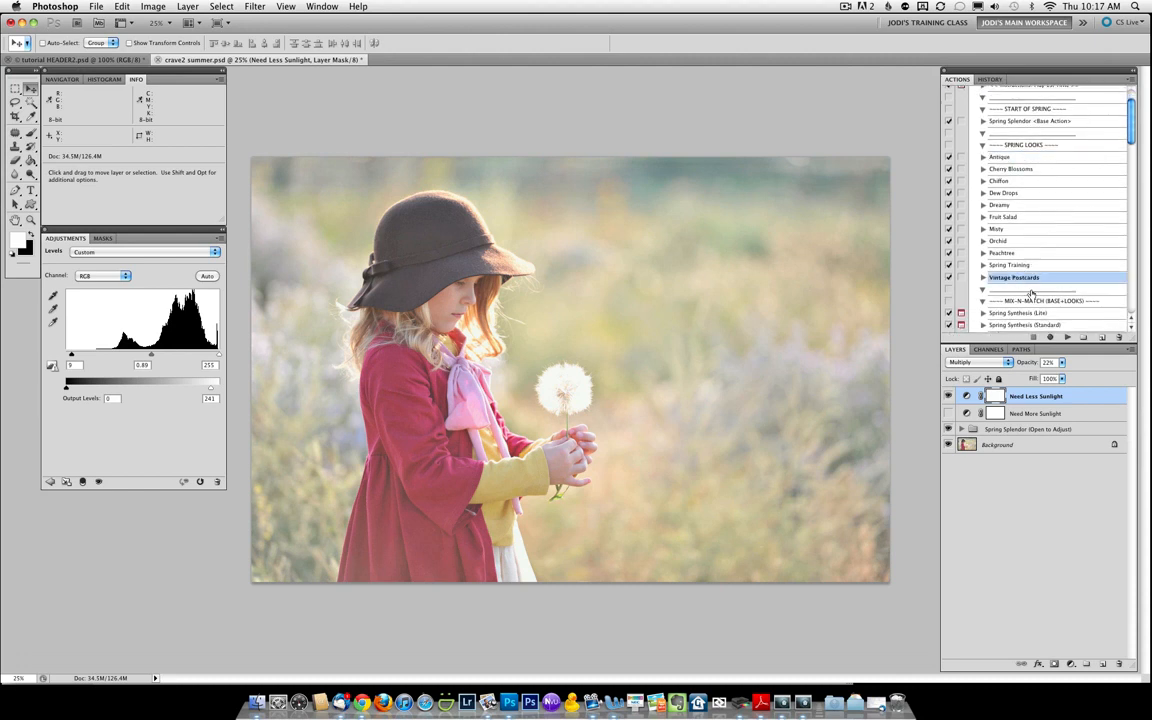
pyautogui.click(1066, 337)
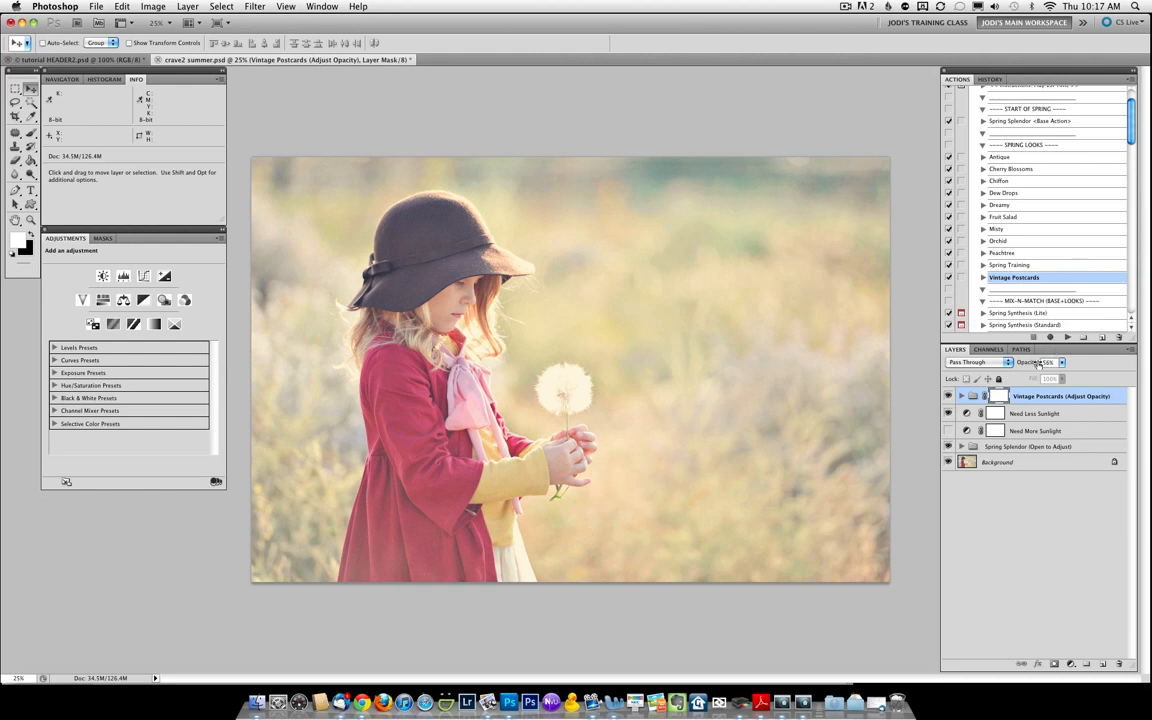
pyautogui.click(1061, 362)
pyautogui.moveTo(1061, 375); pyautogui.dragTo(1045, 382)
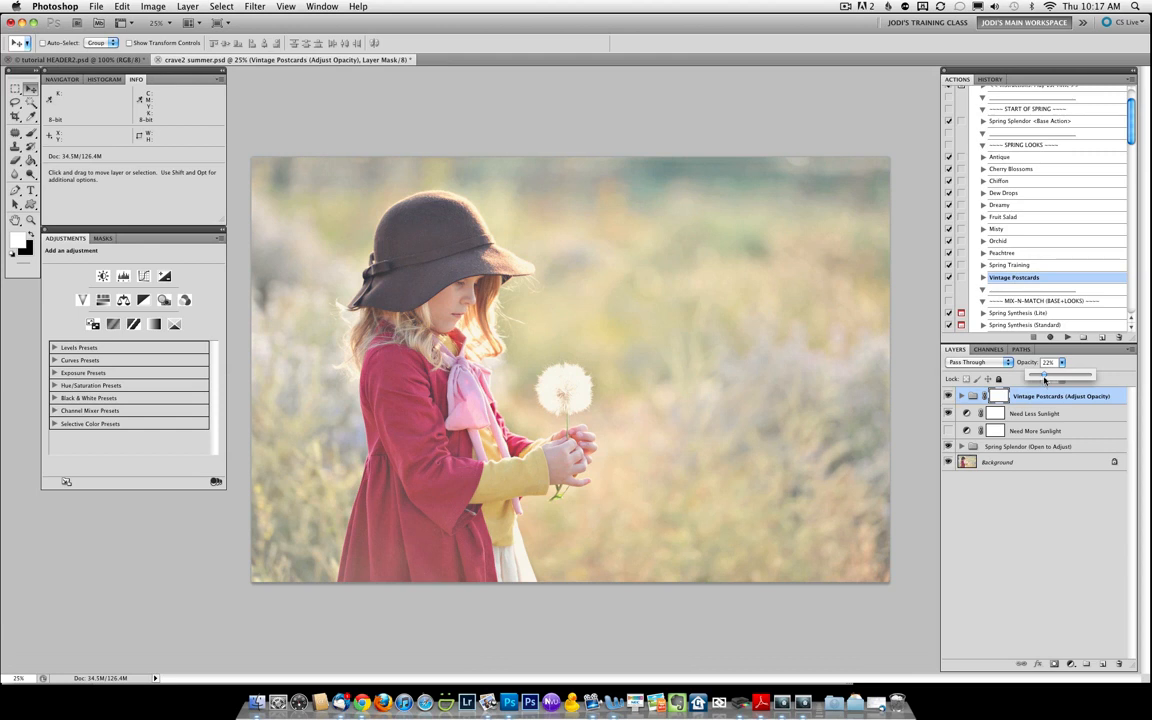
# Run the Antique action from the Spring Looks and set its layer group's opacity to 21%
pyautogui.click(1025, 157)
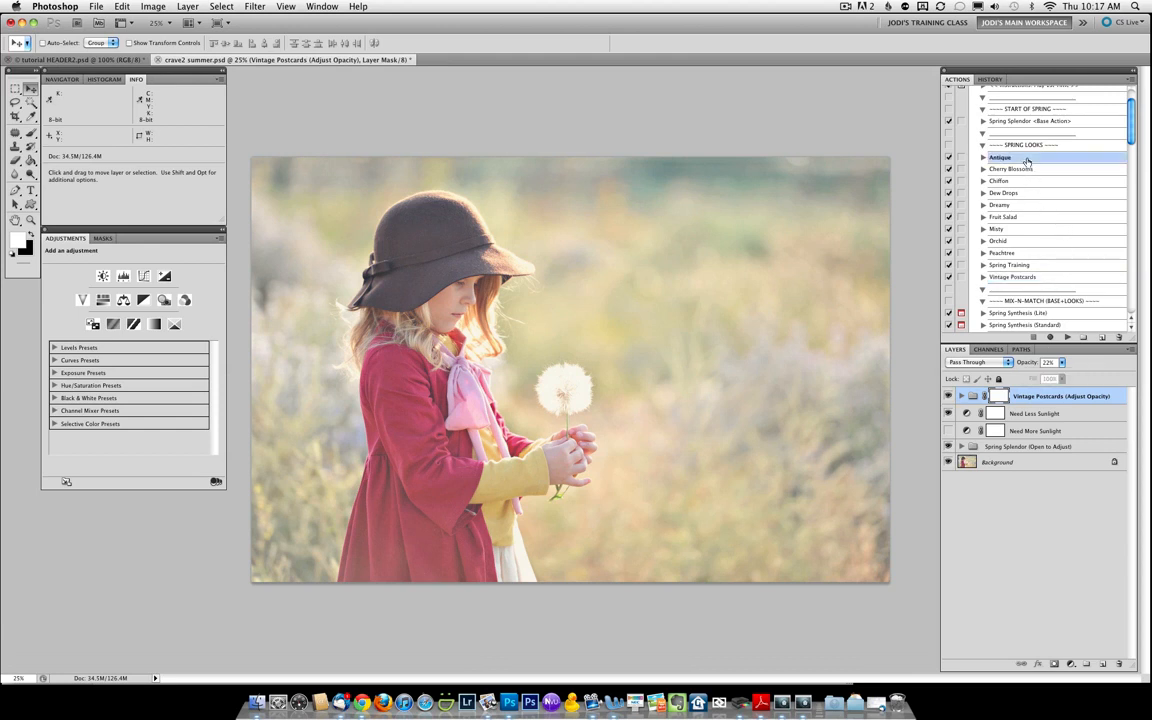
pyautogui.click(1067, 337)
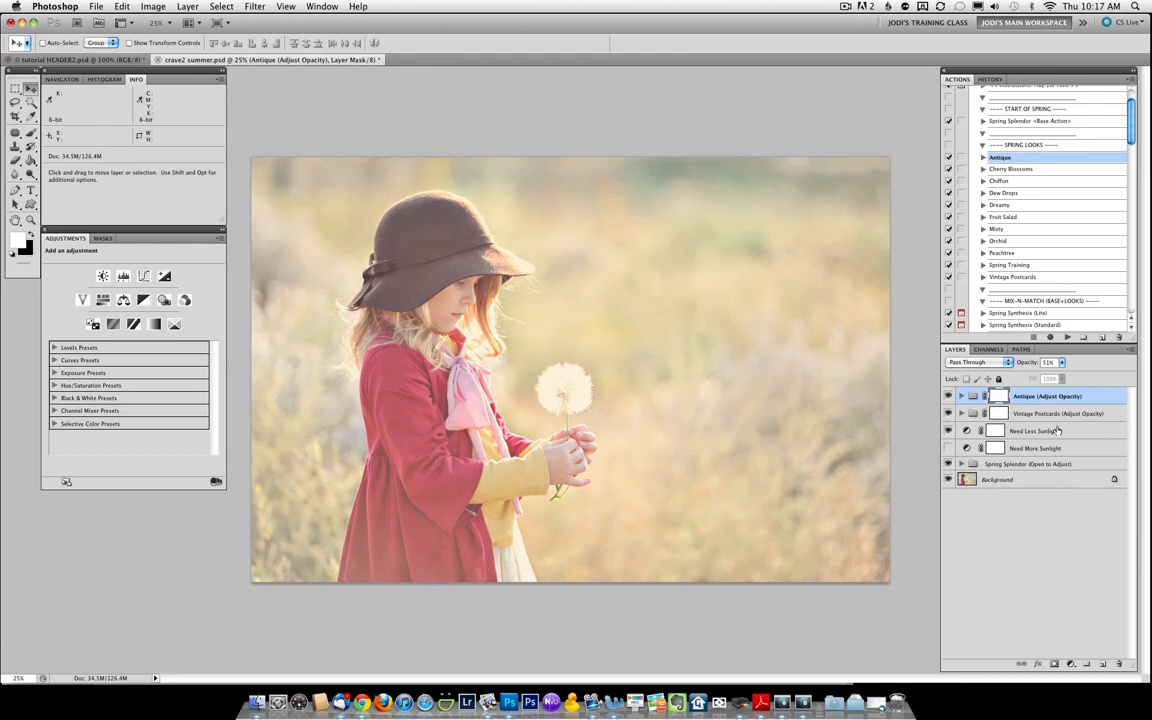
pyautogui.click(1062, 362)
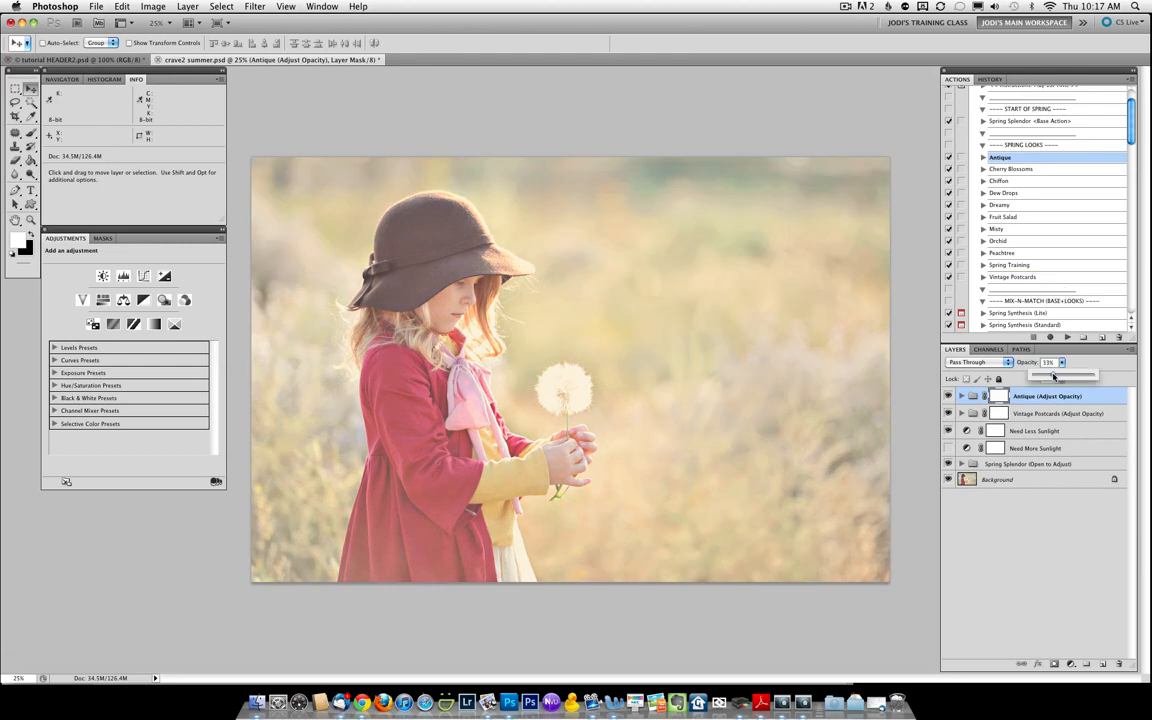
pyautogui.moveTo(1061, 374); pyautogui.dragTo(1046, 377)
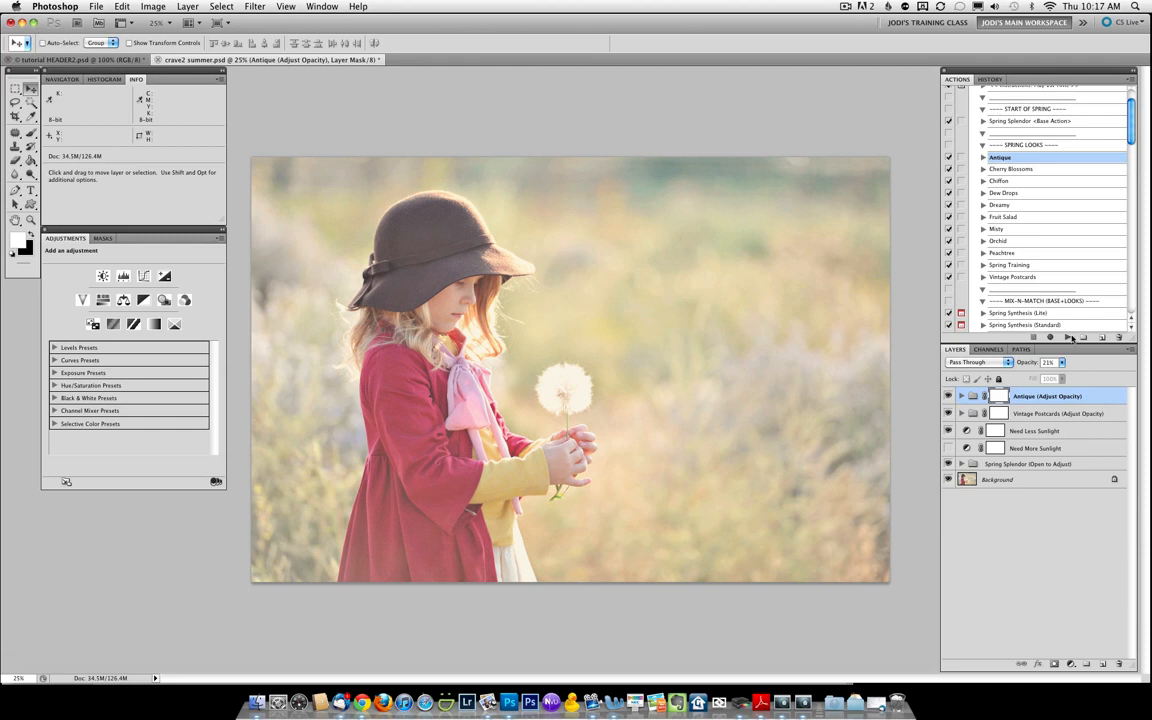
# Run the Directional Sunlight (Haze/Flare) finishing action and turn on its Sunlight (Right Corner/Angled) layer
pyautogui.scroll(-3, 1040, 243)
pyautogui.scroll(-2, 1038, 242)
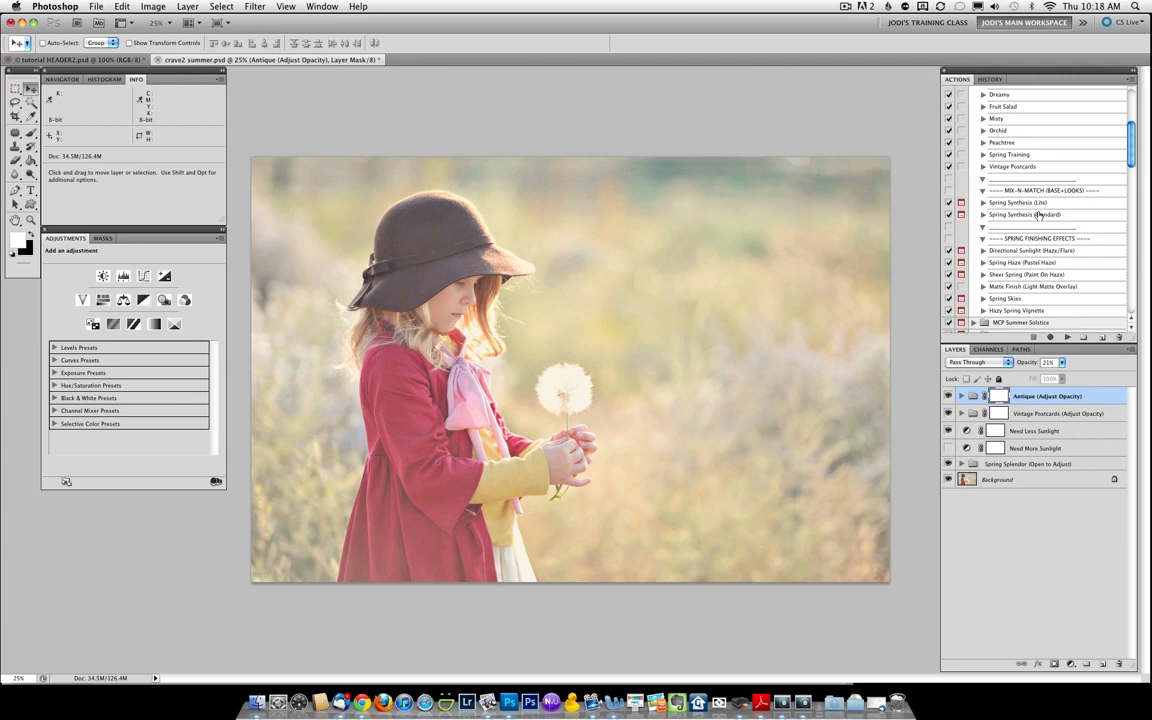
pyautogui.scroll(-3, 1040, 214)
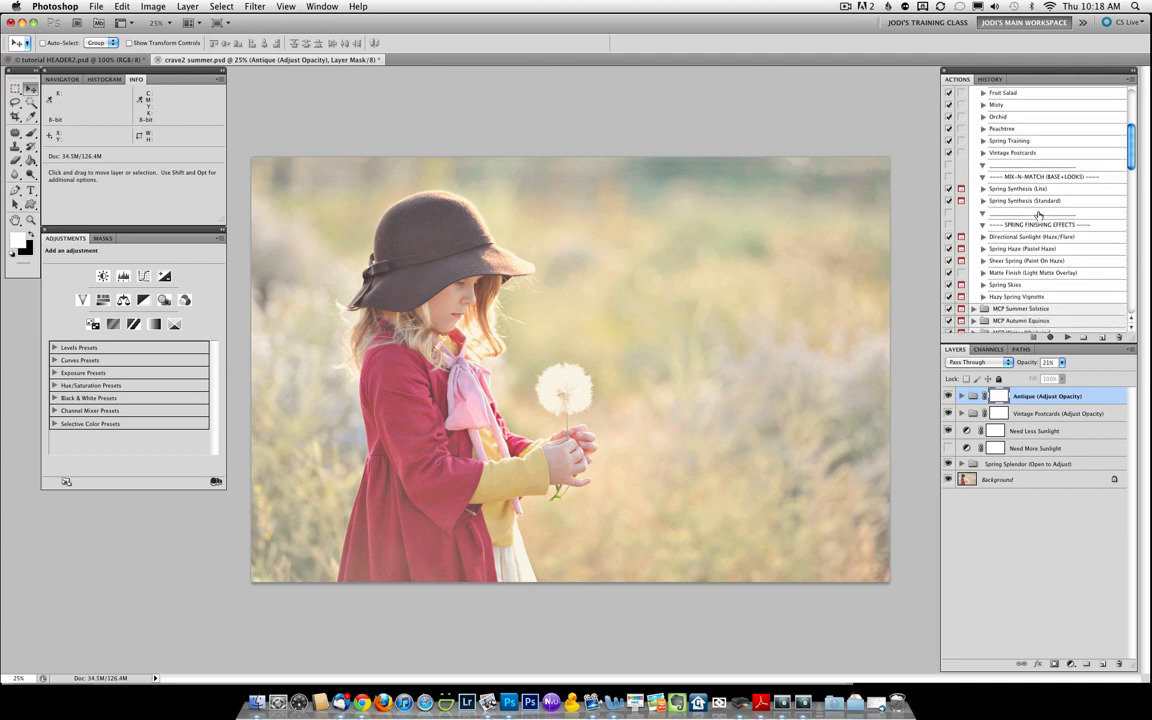
pyautogui.click(1072, 195)
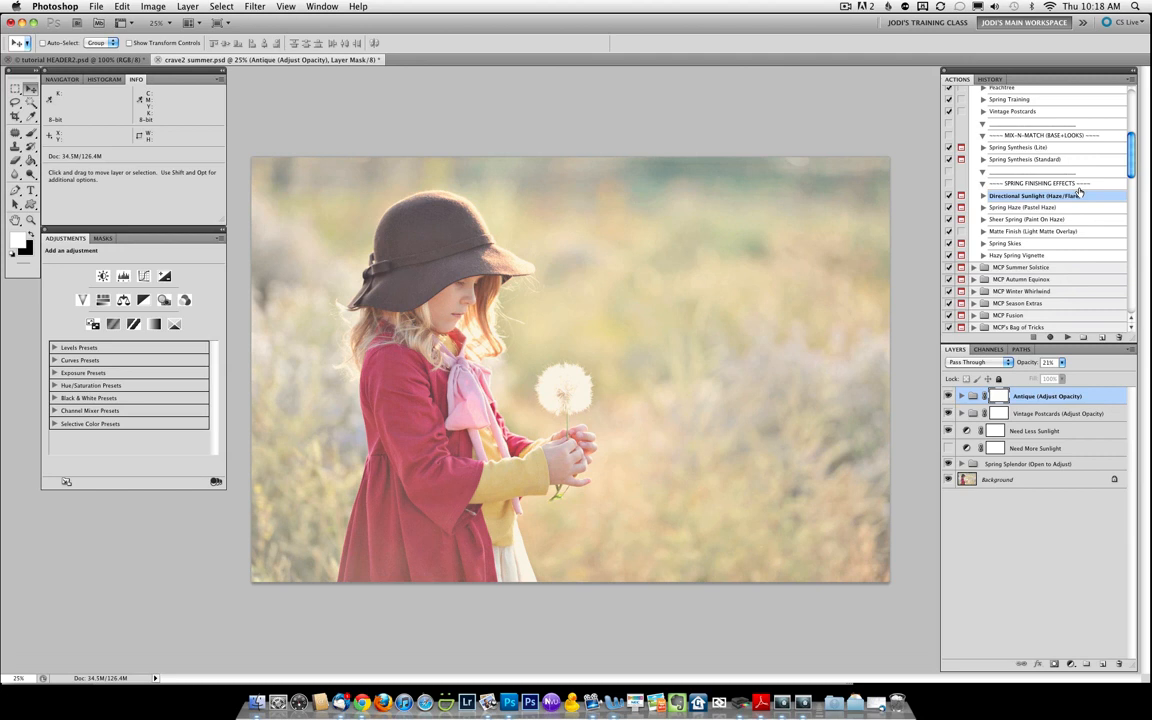
pyautogui.click(1067, 339)
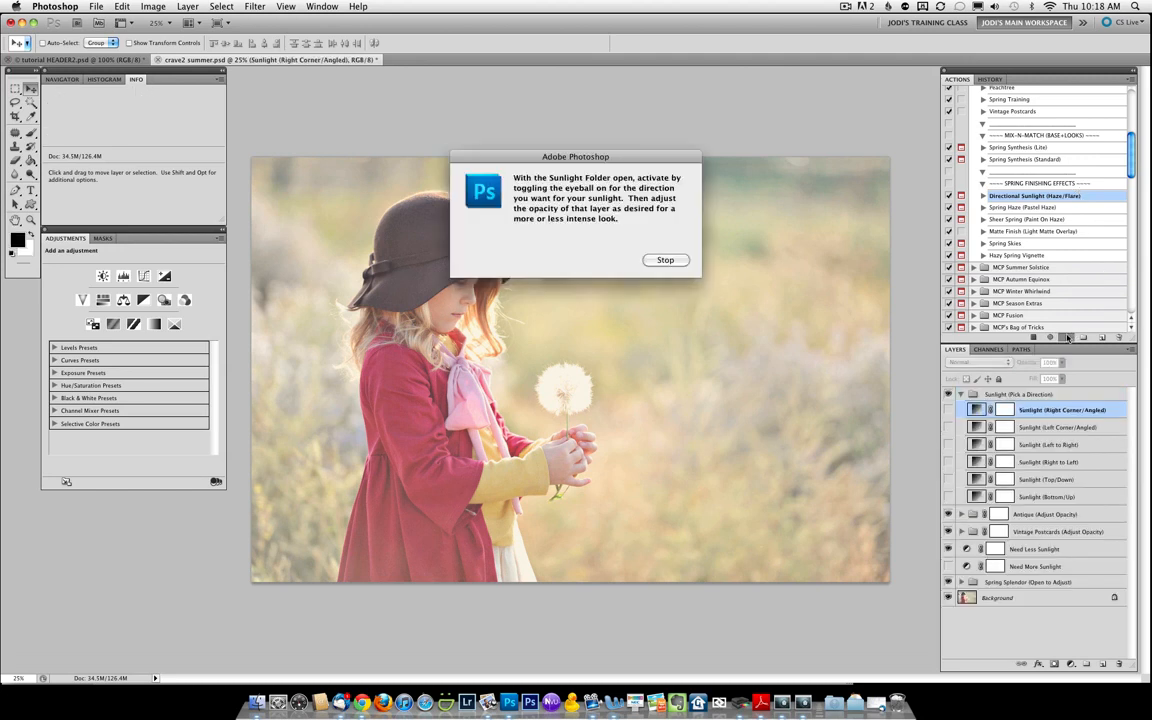
pyautogui.click(660, 261)
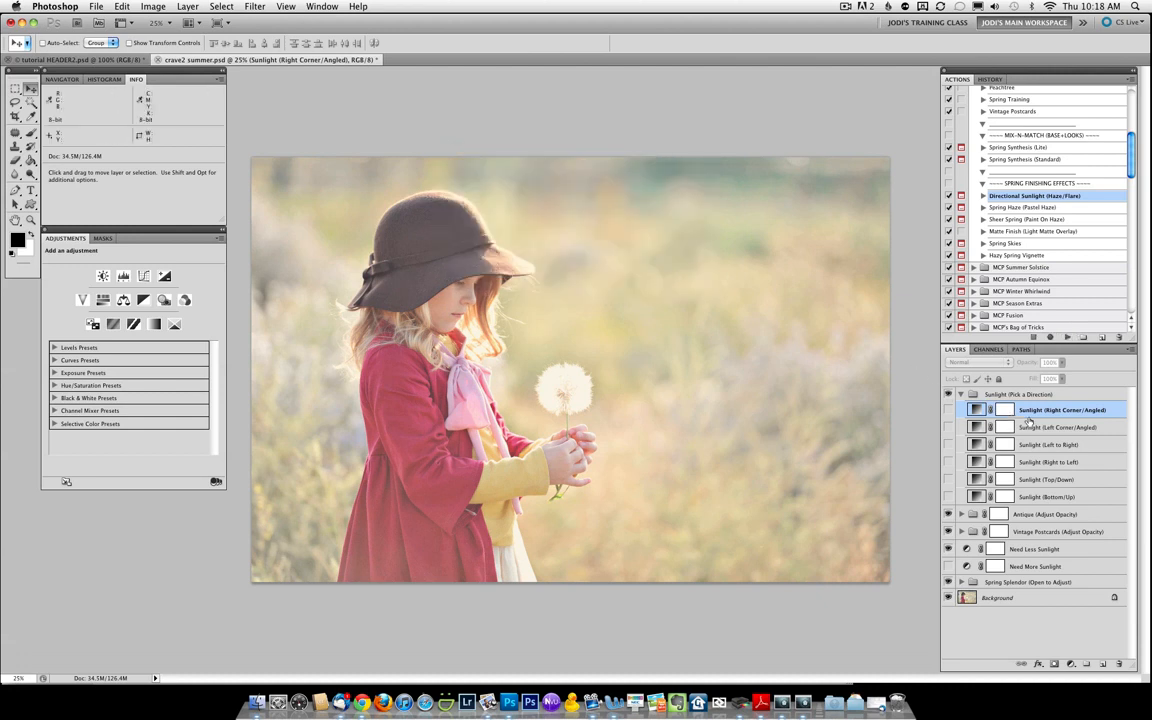
pyautogui.click(949, 413)
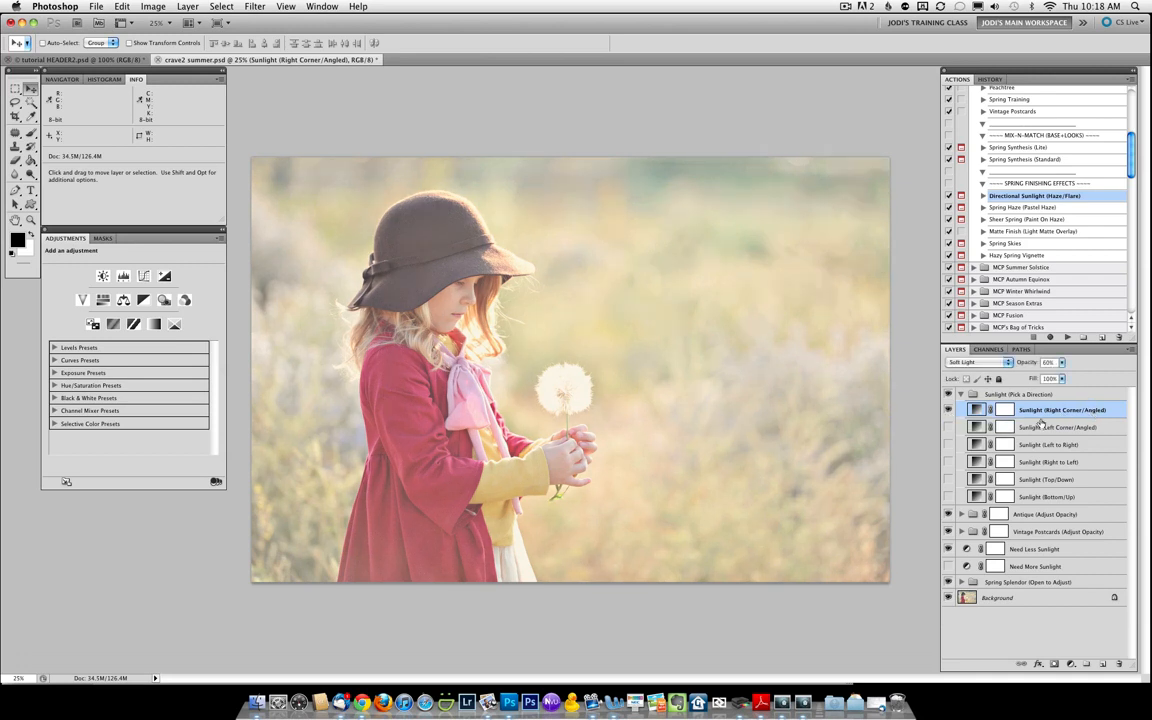
pyautogui.click(949, 411)
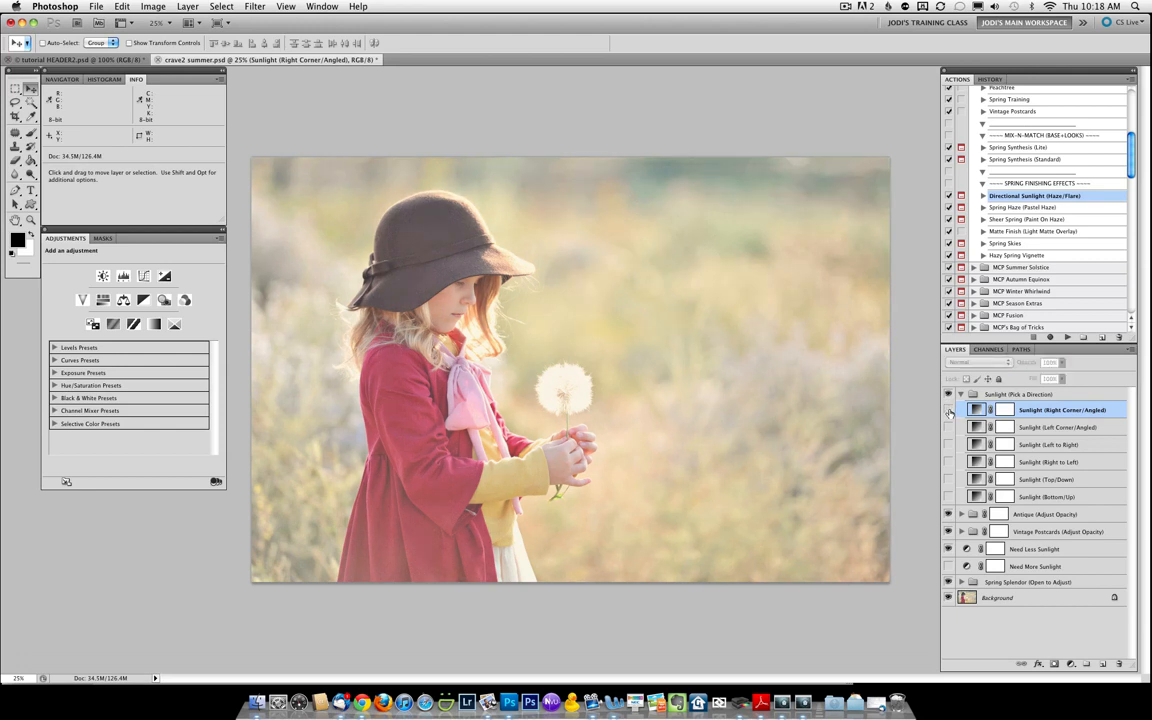
pyautogui.click(949, 411)
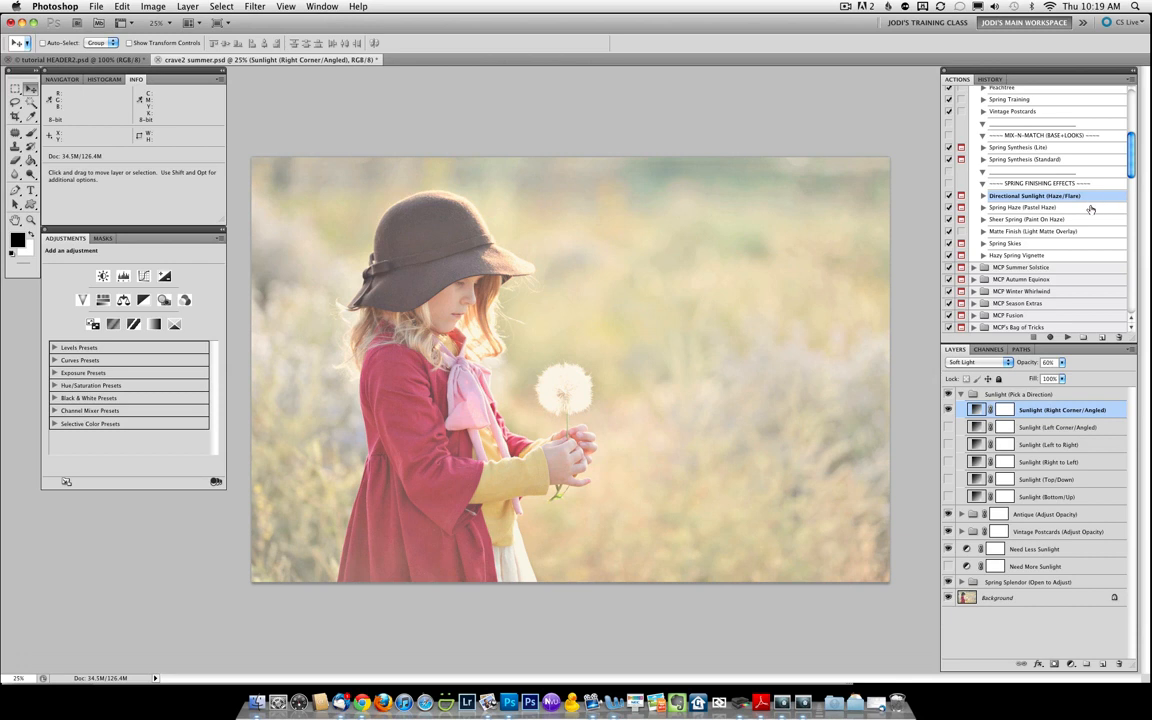
# Run the Hemispheres (Contrast) action from the MCP Season Extras set
pyautogui.click(973, 303)
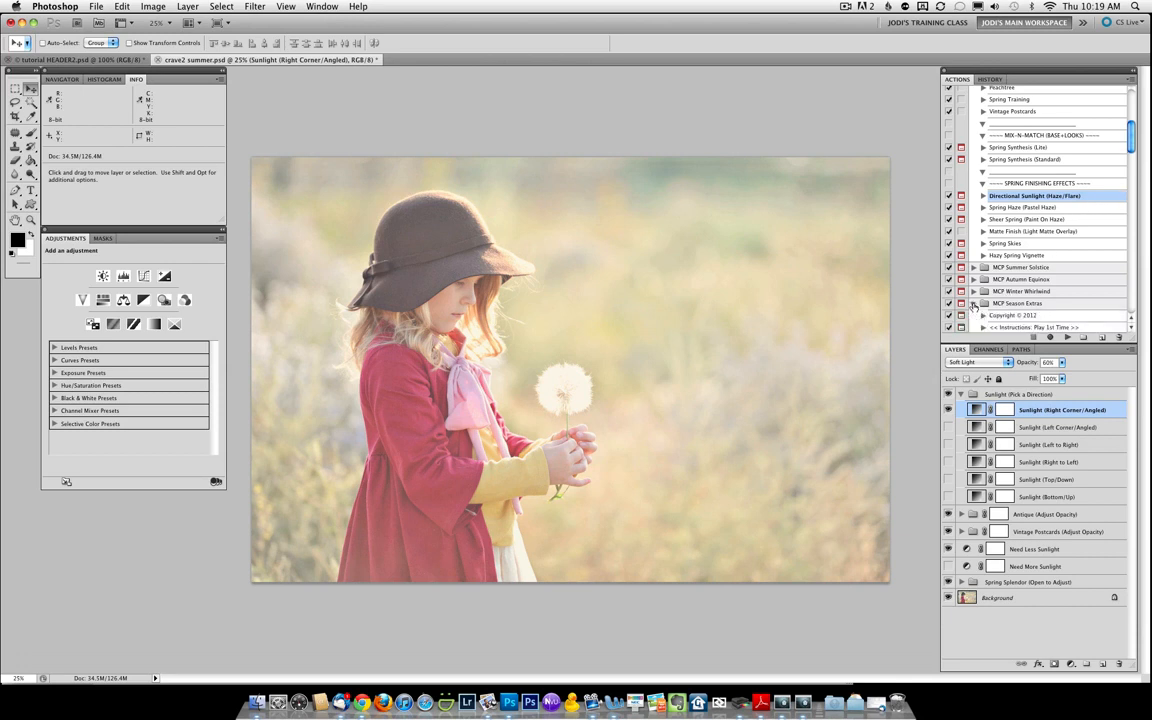
pyautogui.scroll(-4, 1030, 250)
pyautogui.scroll(-4, 1038, 257)
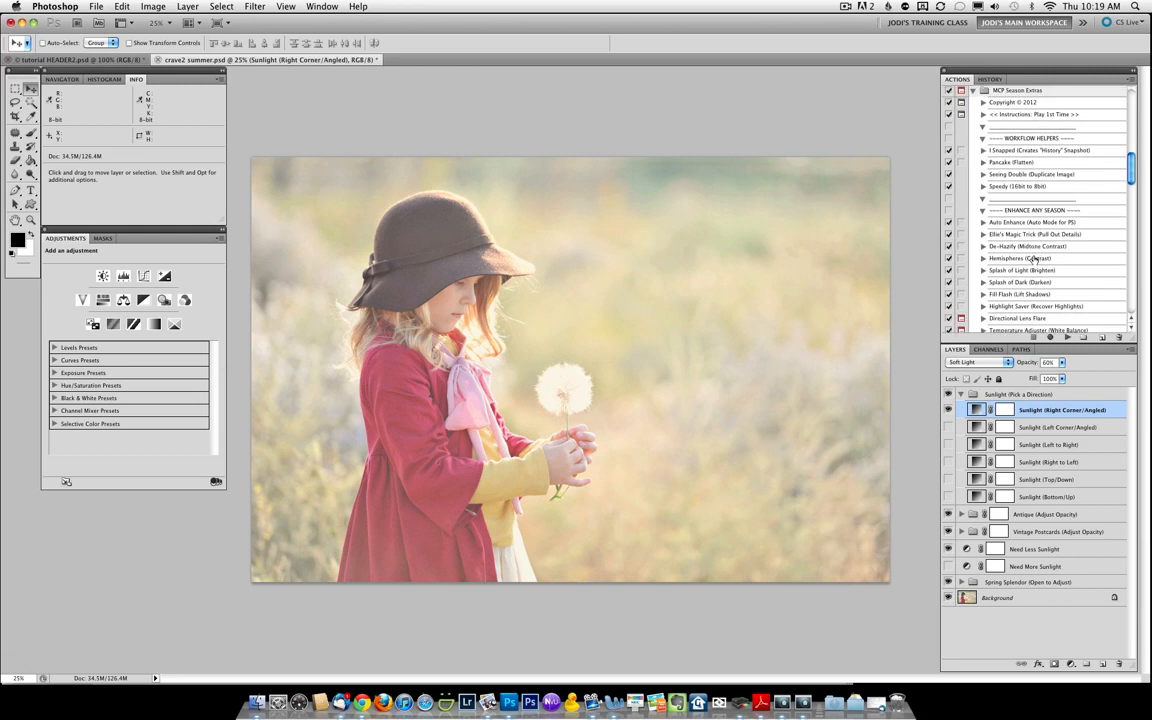
pyautogui.click(1038, 257)
pyautogui.click(1067, 338)
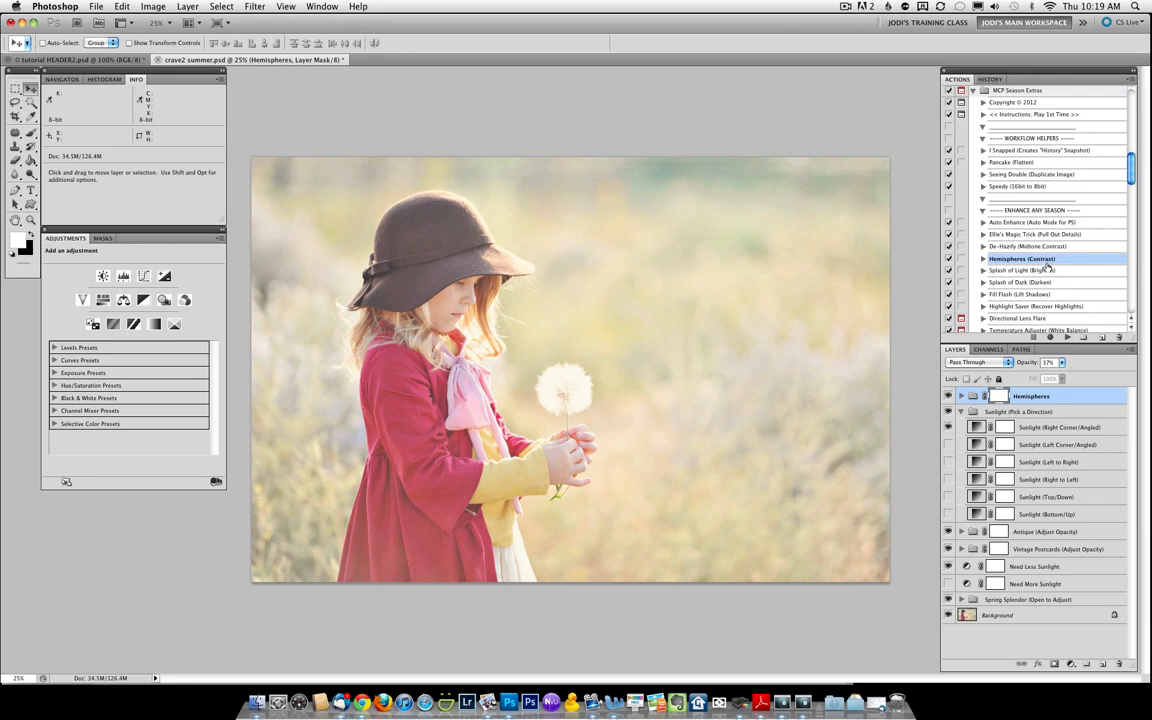
# Save the finished spring edit as a history snapshot with the I Snapped action and check it in the history
pyautogui.scroll(3, 1040, 250)
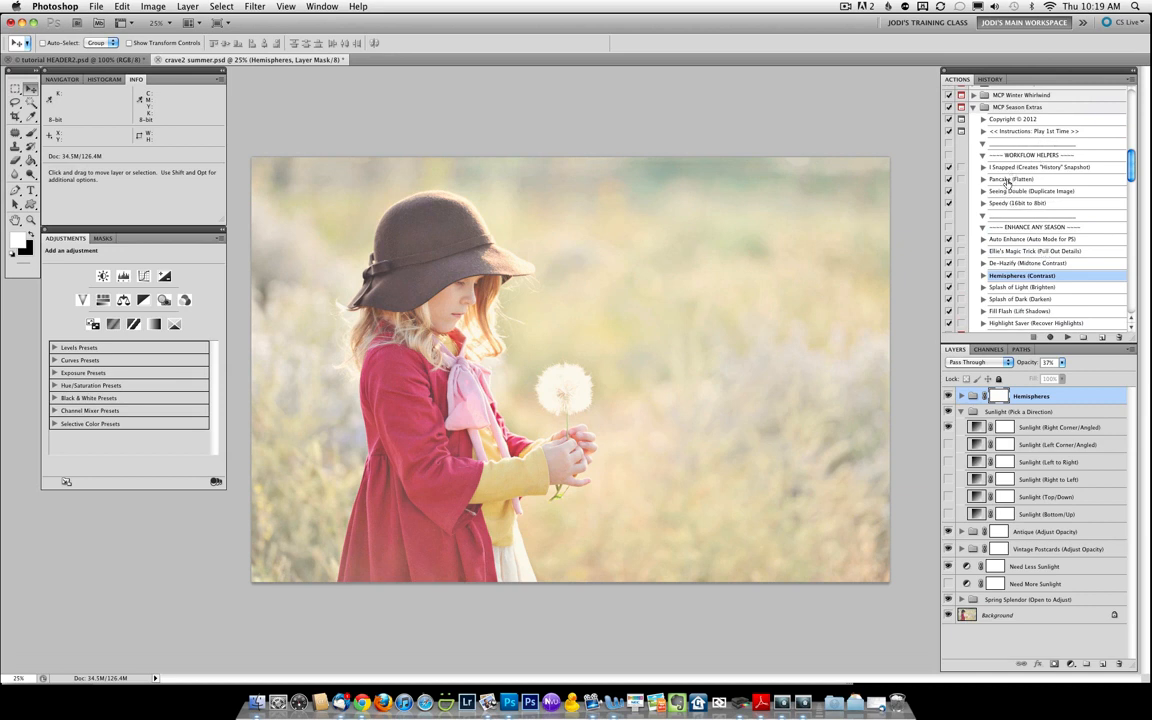
pyautogui.click(1007, 169)
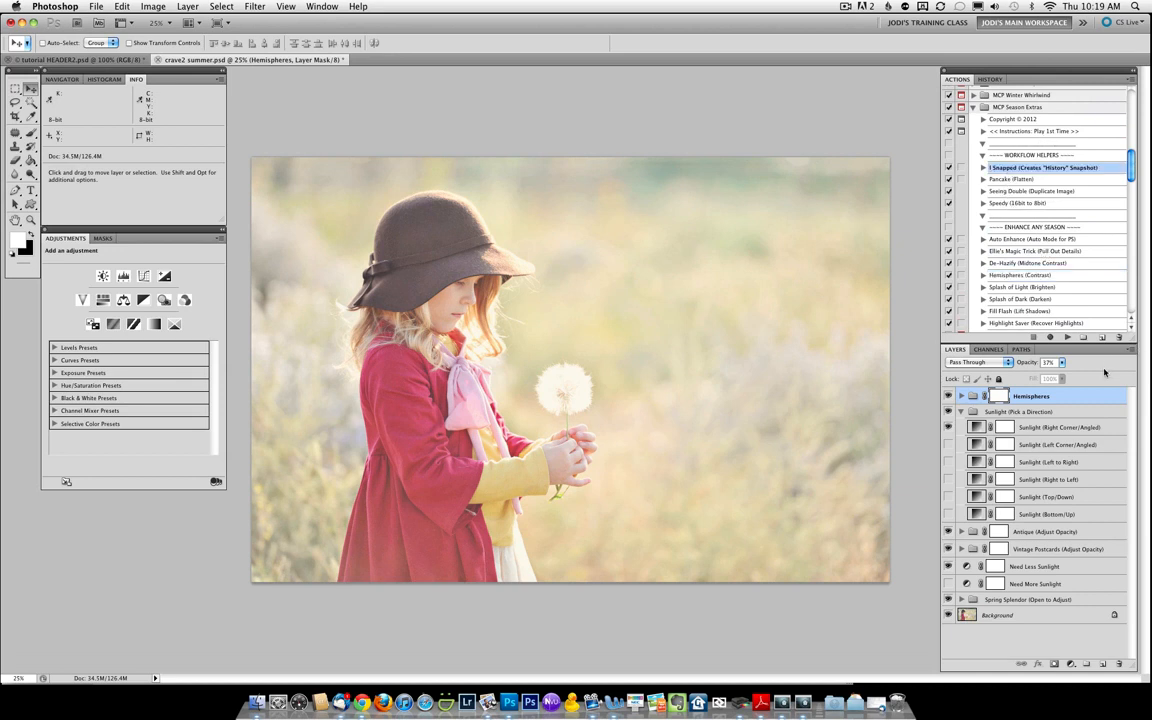
pyautogui.click(1068, 338)
pyautogui.click(990, 79)
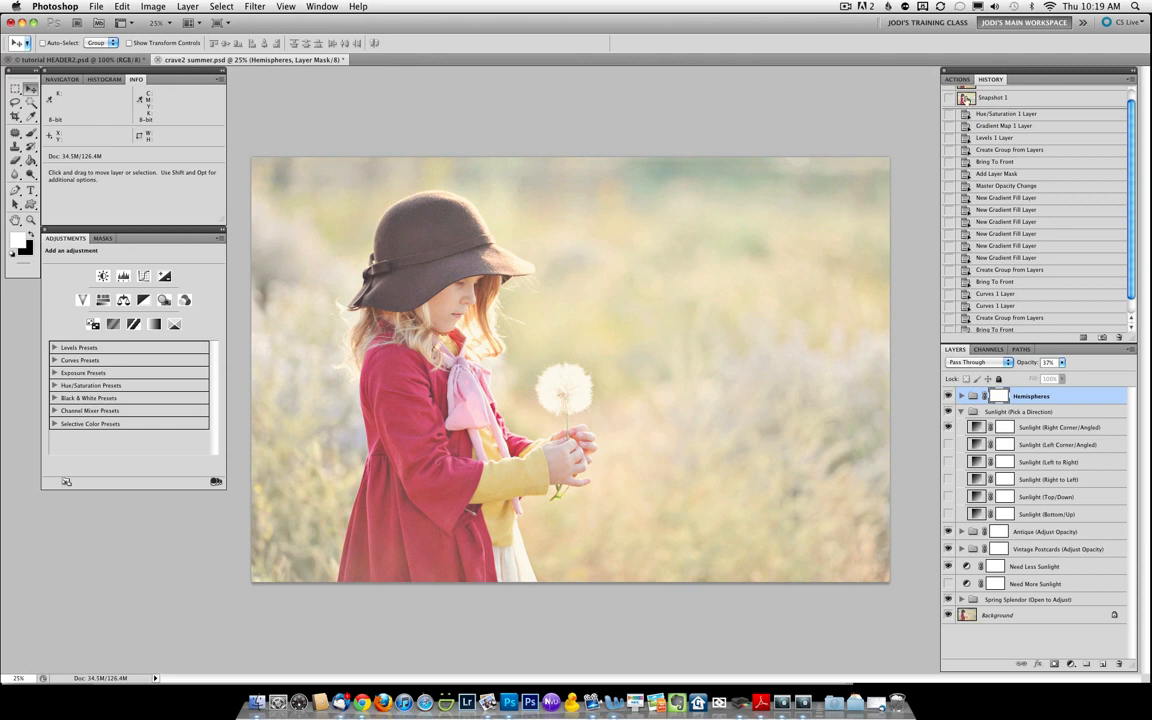
pyautogui.click(962, 80)
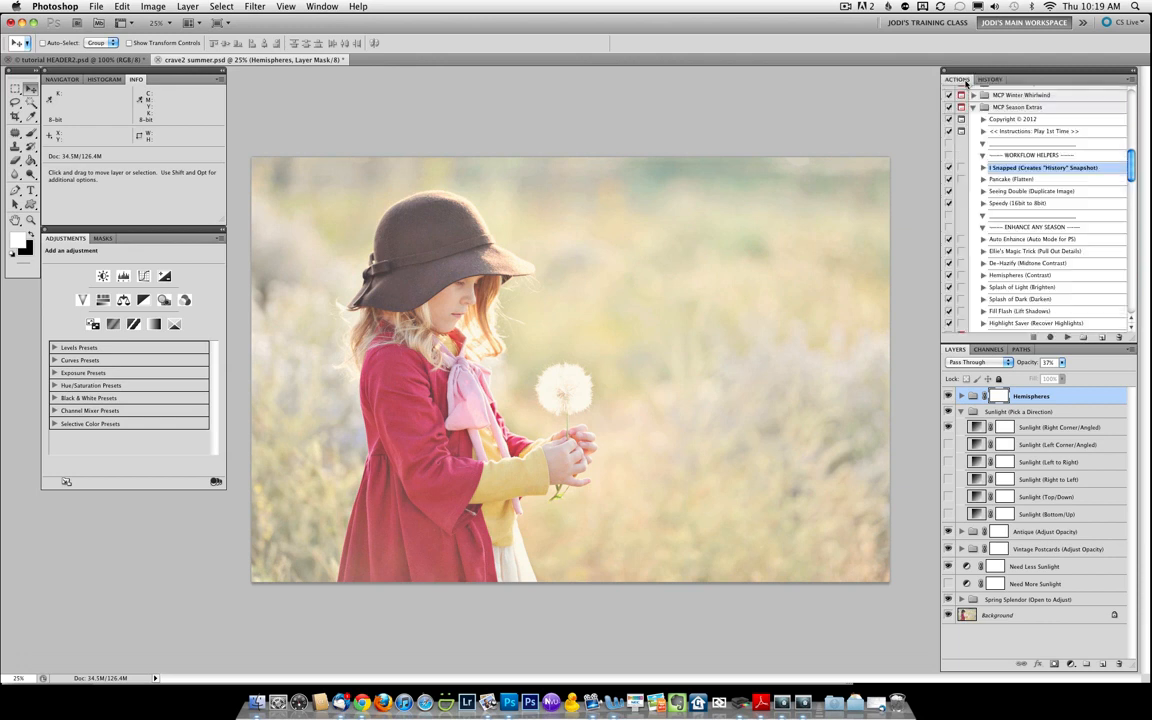
# Revert the photo to its original unedited state from the history
pyautogui.click(990, 80)
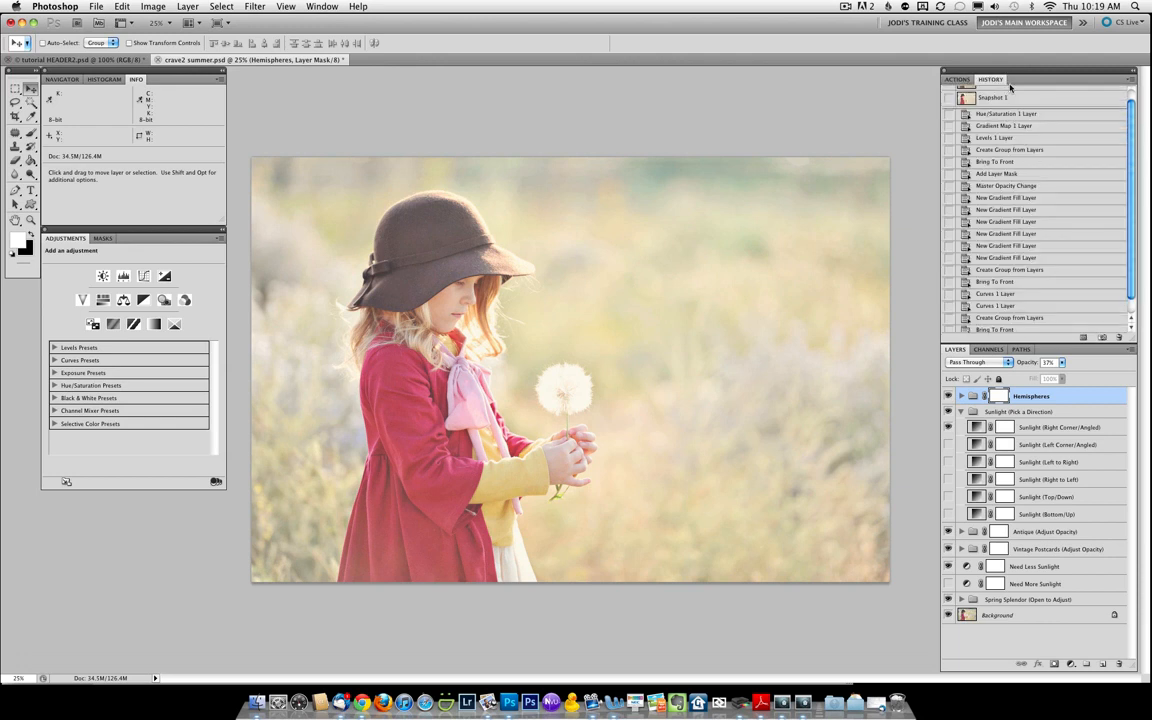
pyautogui.scroll(5, 1010, 110)
pyautogui.click(1000, 93)
pyautogui.click(959, 80)
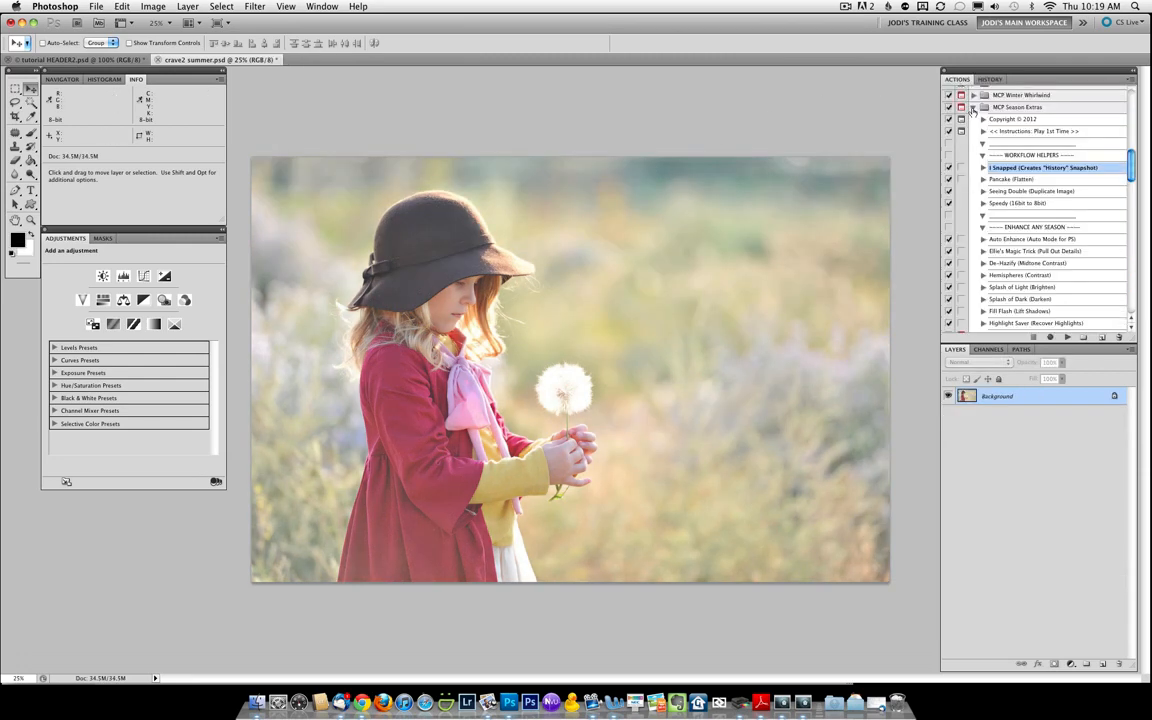
# Run the Summer Blend (Light) action from the MCP Summer Solstice set and turn on its Sunflower Fields and Putting Green layers
pyautogui.click(973, 107)
pyautogui.scroll(5, 976, 121)
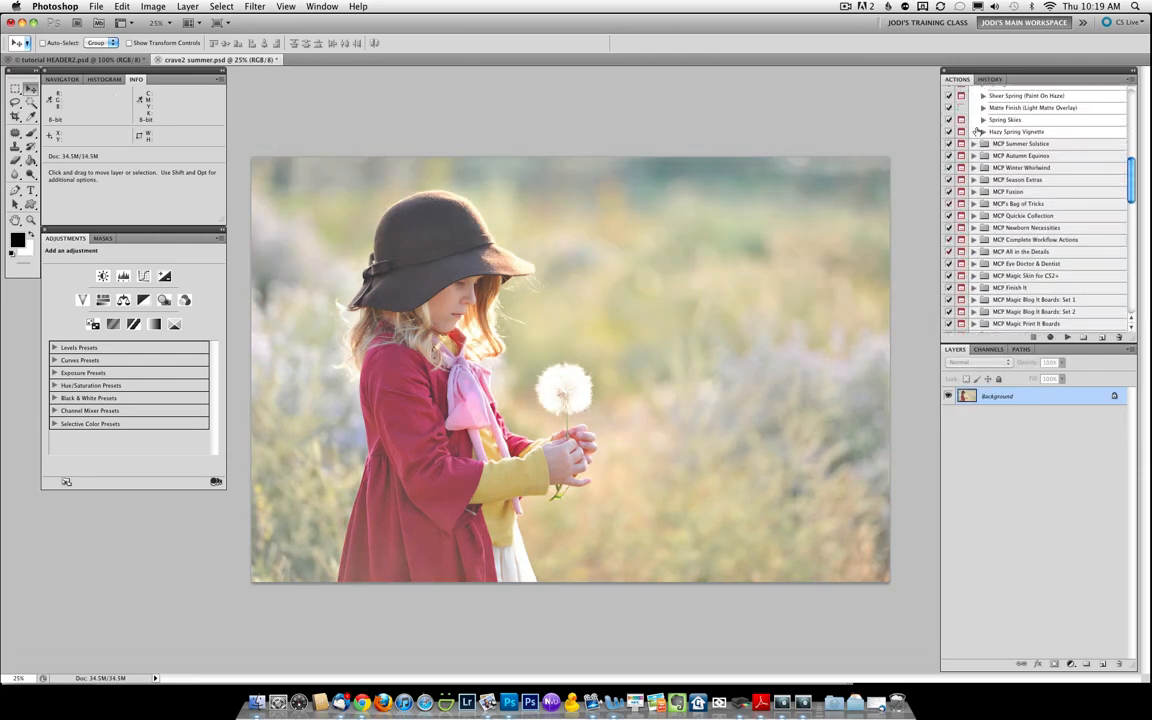
pyautogui.click(973, 144)
pyautogui.scroll(-4, 990, 150)
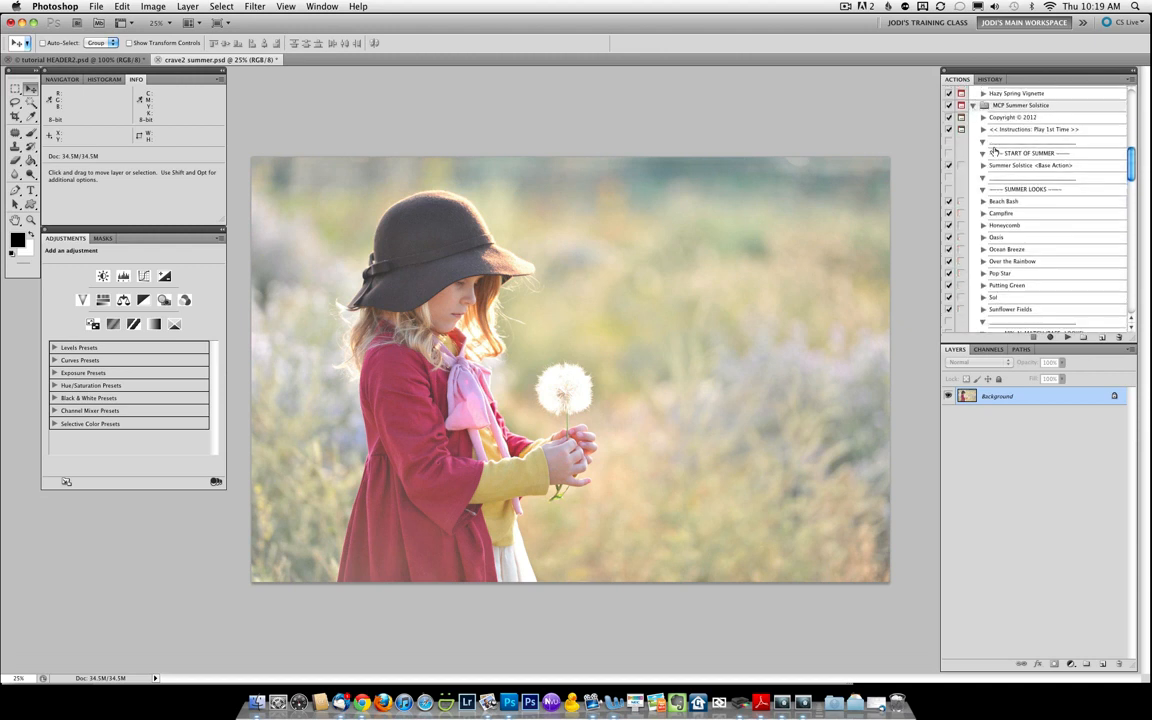
pyautogui.scroll(-1, 1027, 241)
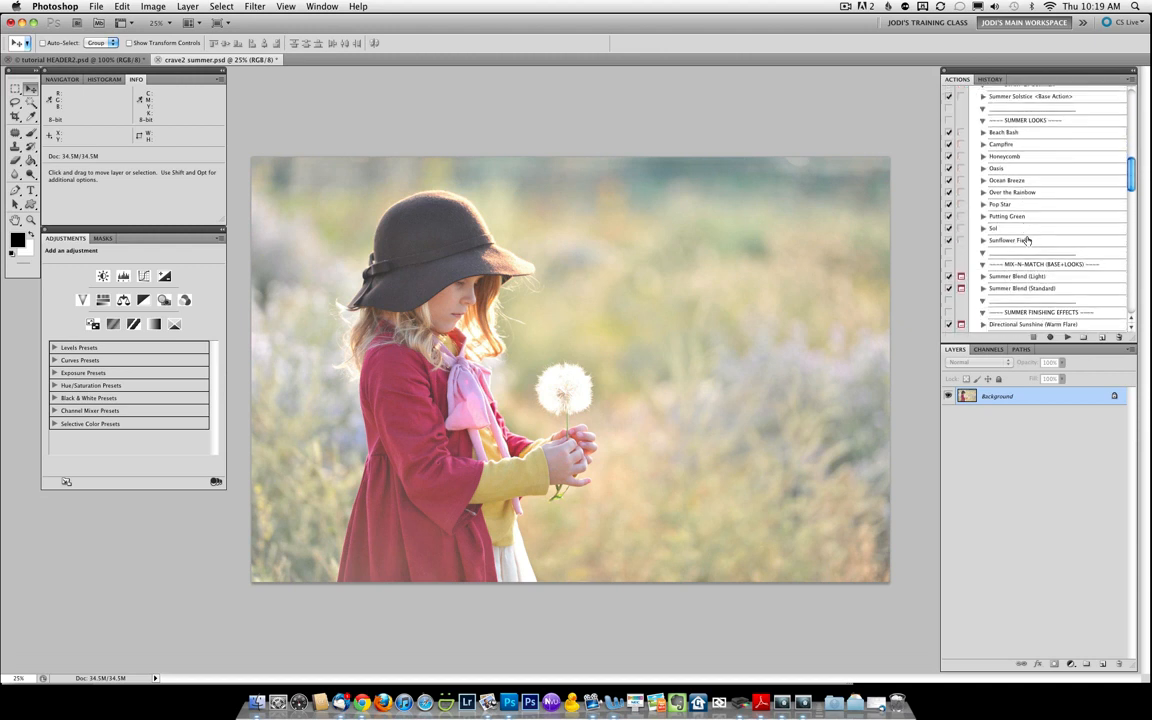
pyautogui.scroll(-2, 1027, 241)
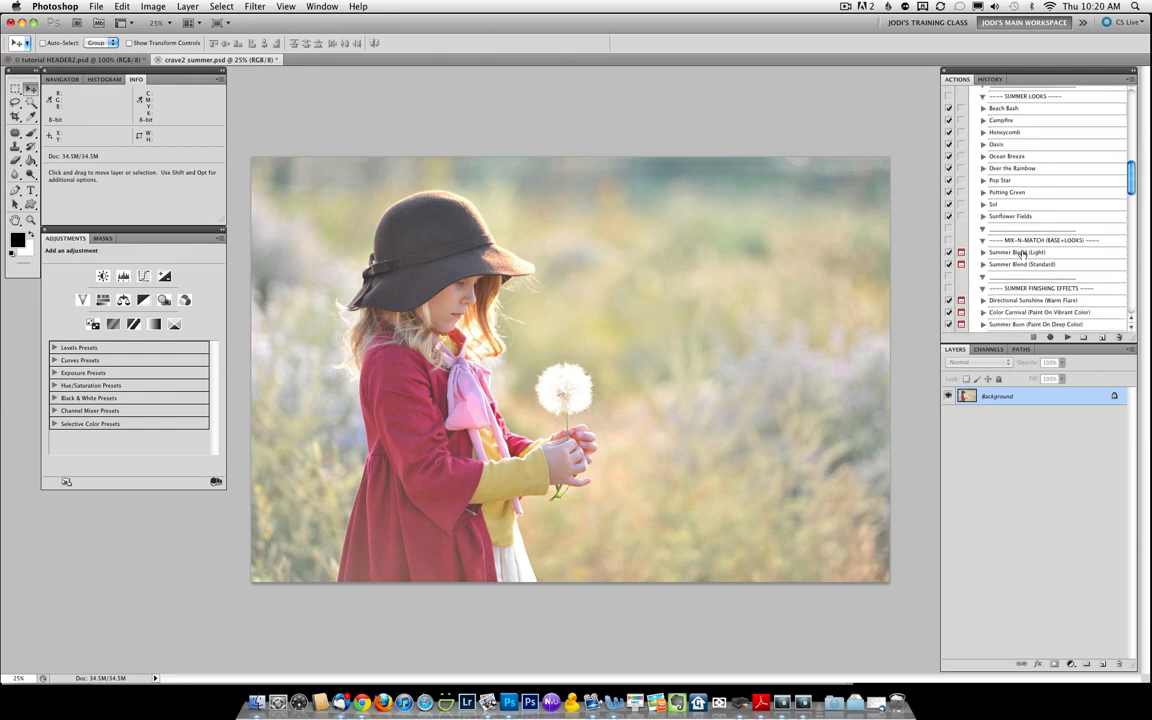
pyautogui.click(1022, 254)
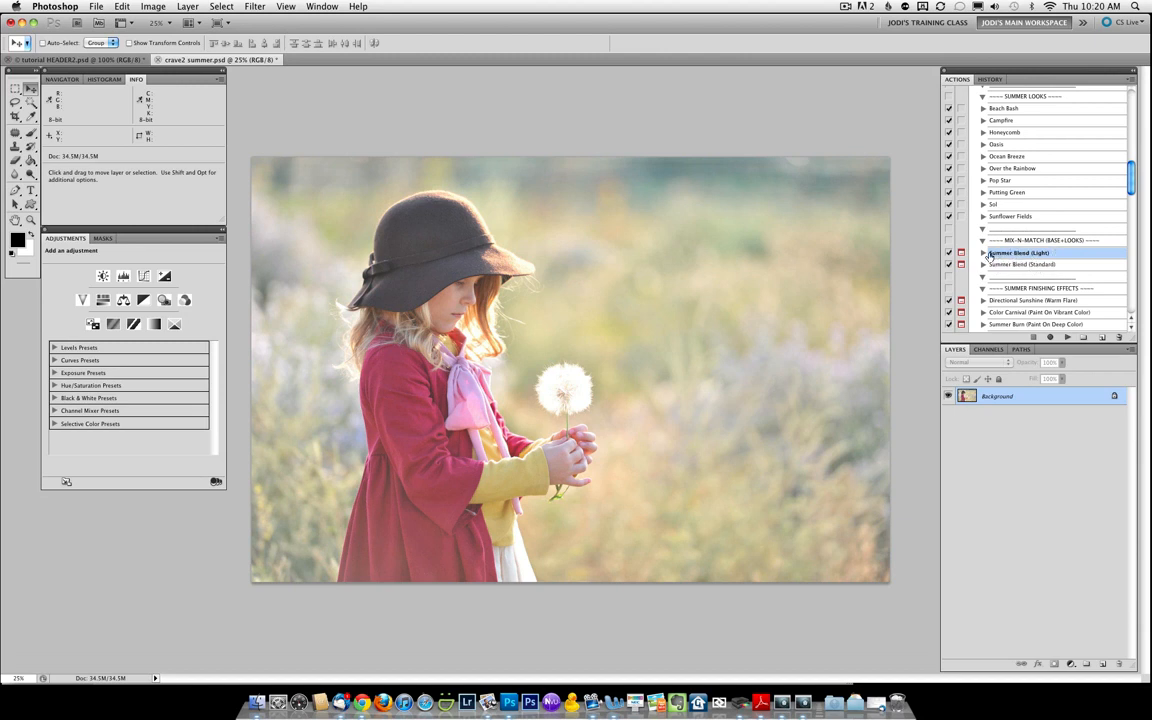
pyautogui.click(1066, 338)
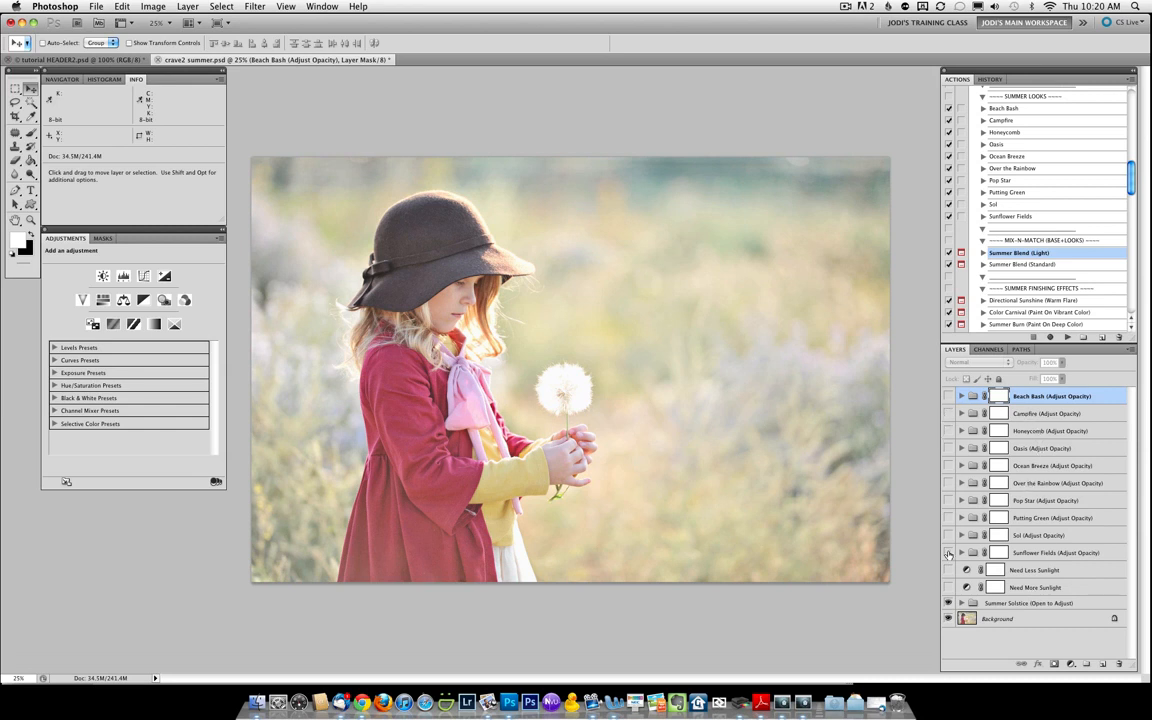
pyautogui.click(1063, 553)
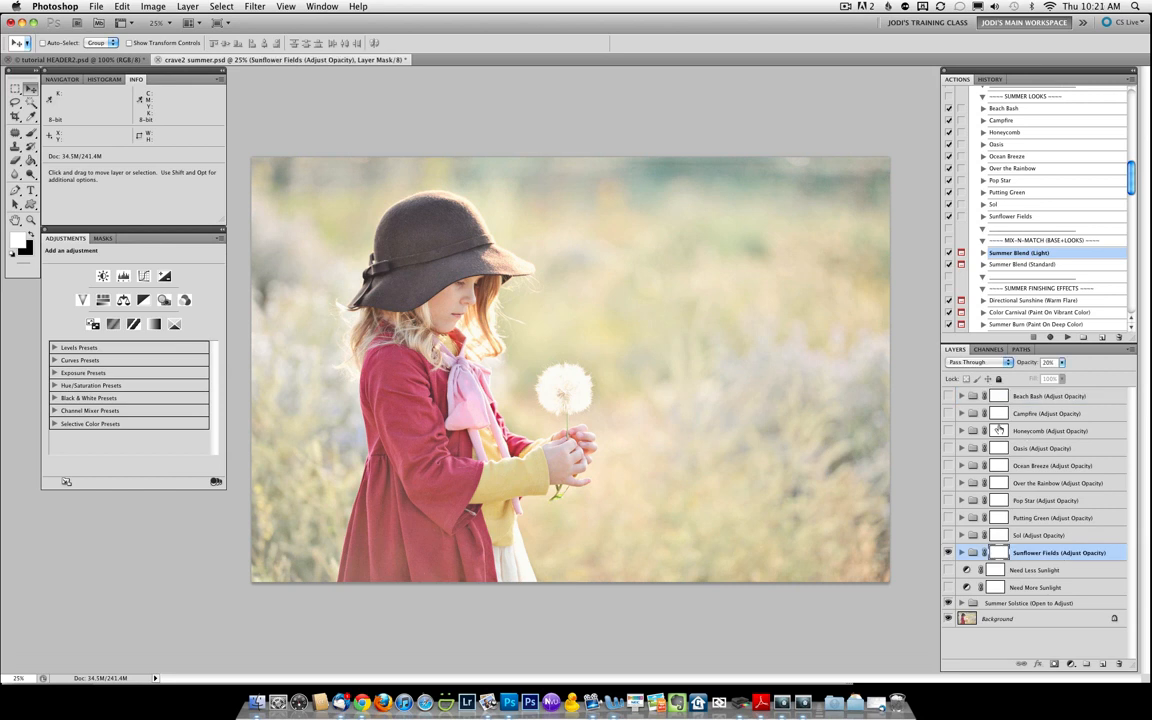
pyautogui.click(948, 517)
# Run the Summer Burn (Paint On Deep Color) finishing action and dismiss its painting instructions
pyautogui.scroll(-3, 1078, 250)
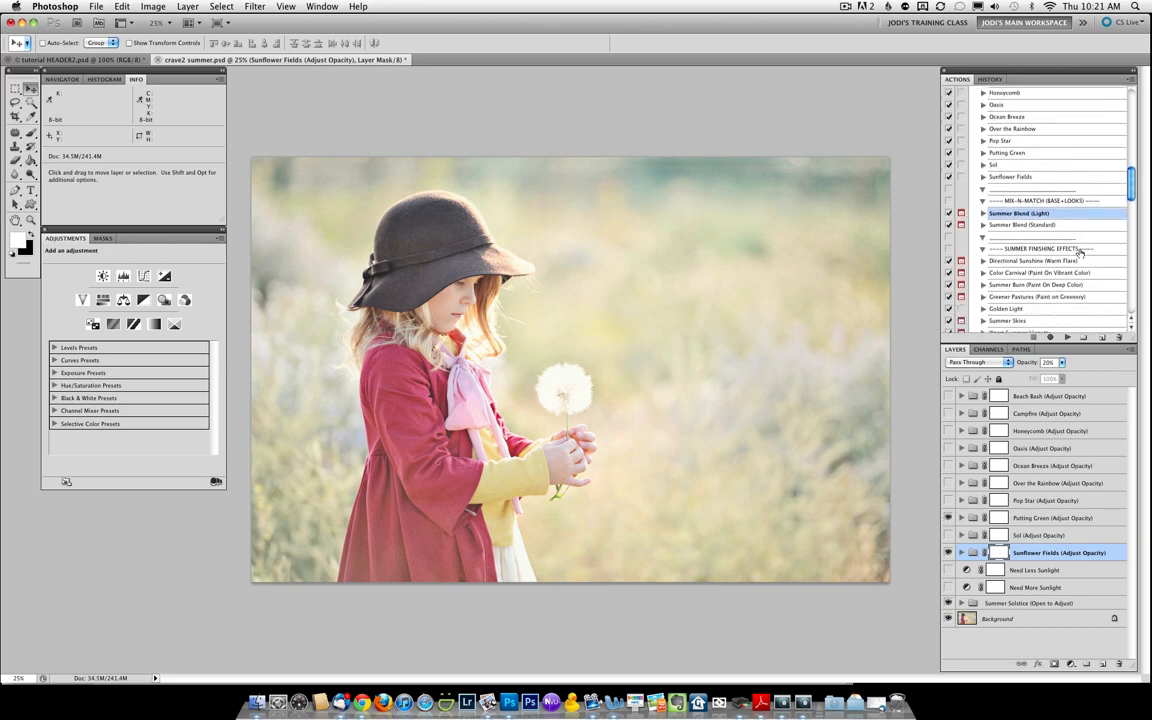
pyautogui.scroll(-2, 1080, 254)
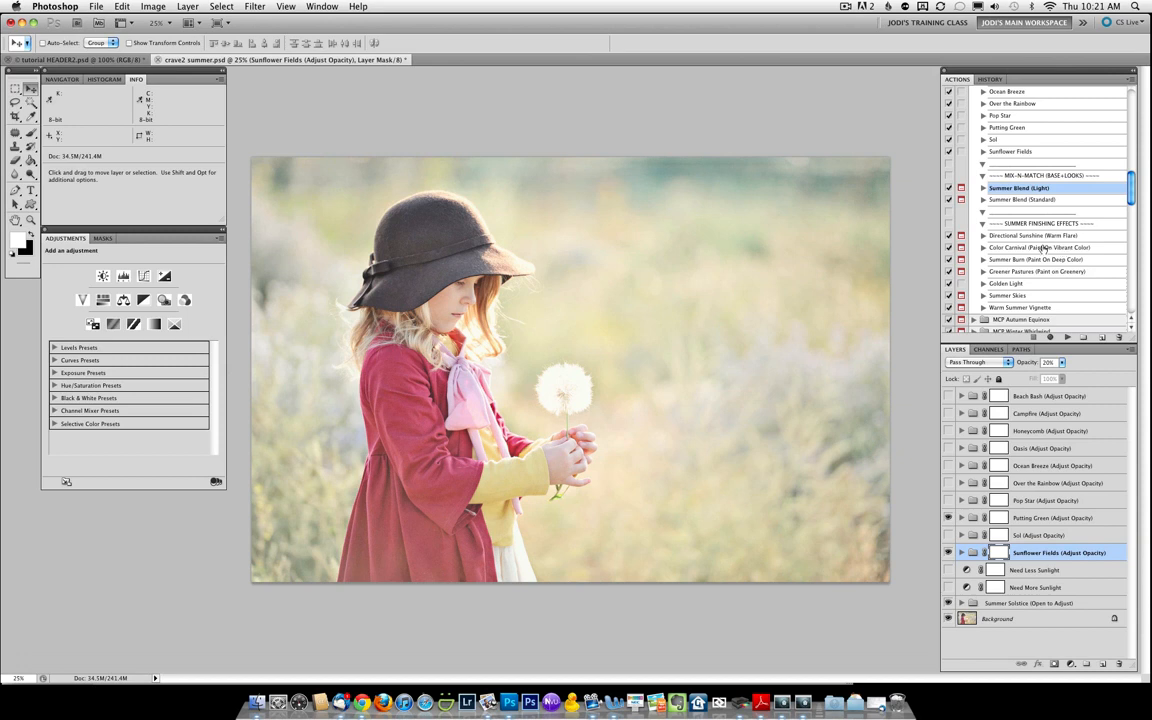
pyautogui.click(1045, 259)
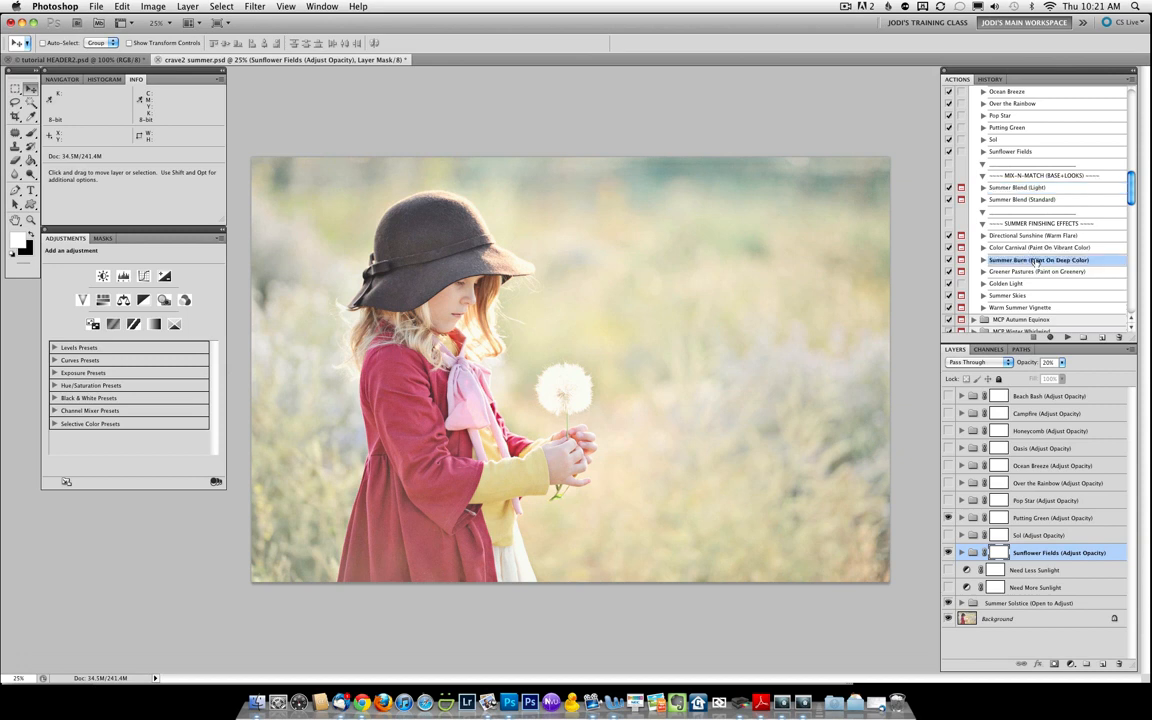
pyautogui.click(1066, 338)
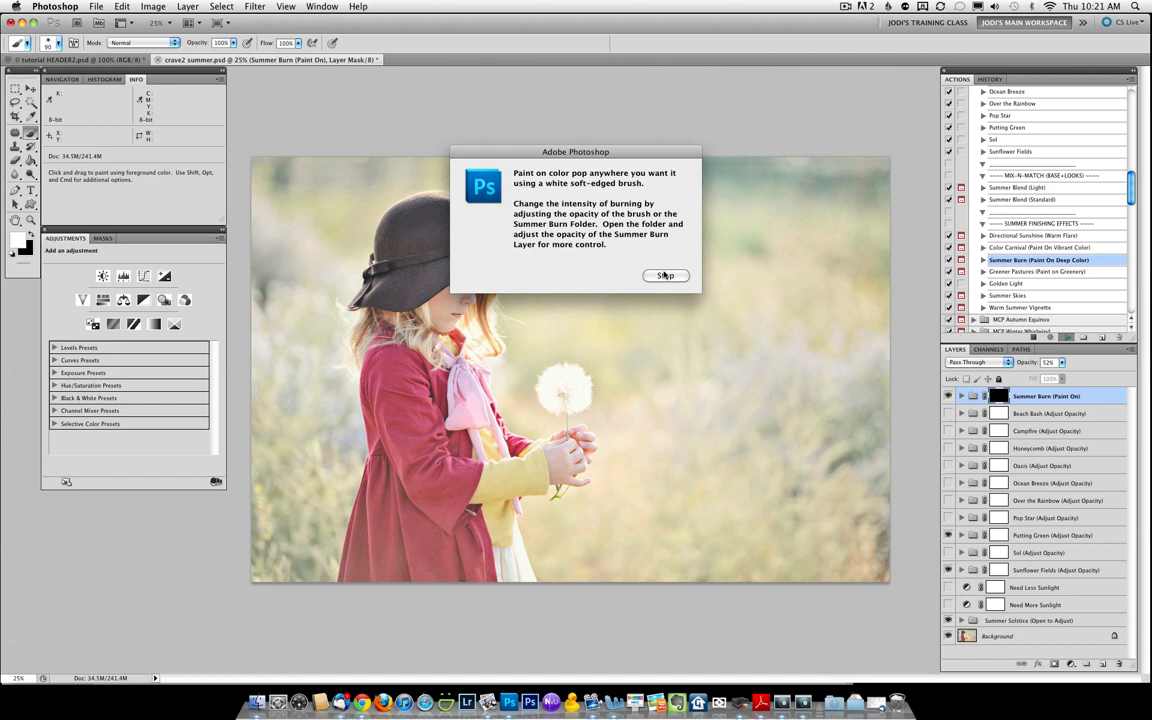
pyautogui.click(665, 276)
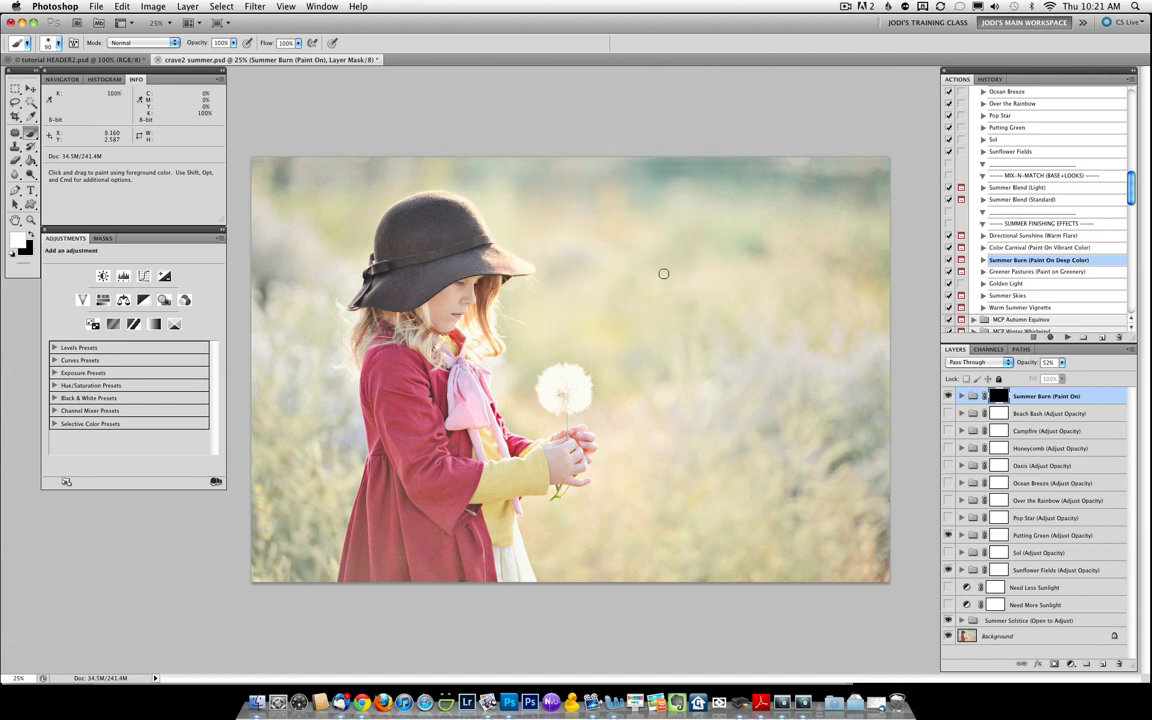
# Enlarge the brush to 1300 px and paint the Summer Burn effect over the meadow background in front of the girl
pyautogui.press(']')
pyautogui.press(']')
pyautogui.press(']')
pyautogui.press(']')
pyautogui.press(']')
pyautogui.press(']')
pyautogui.press(']')
pyautogui.press(']')
pyautogui.press(']')
pyautogui.press(']')
pyautogui.press(']')
pyautogui.press(']')
pyautogui.press(']')
pyautogui.press(']')
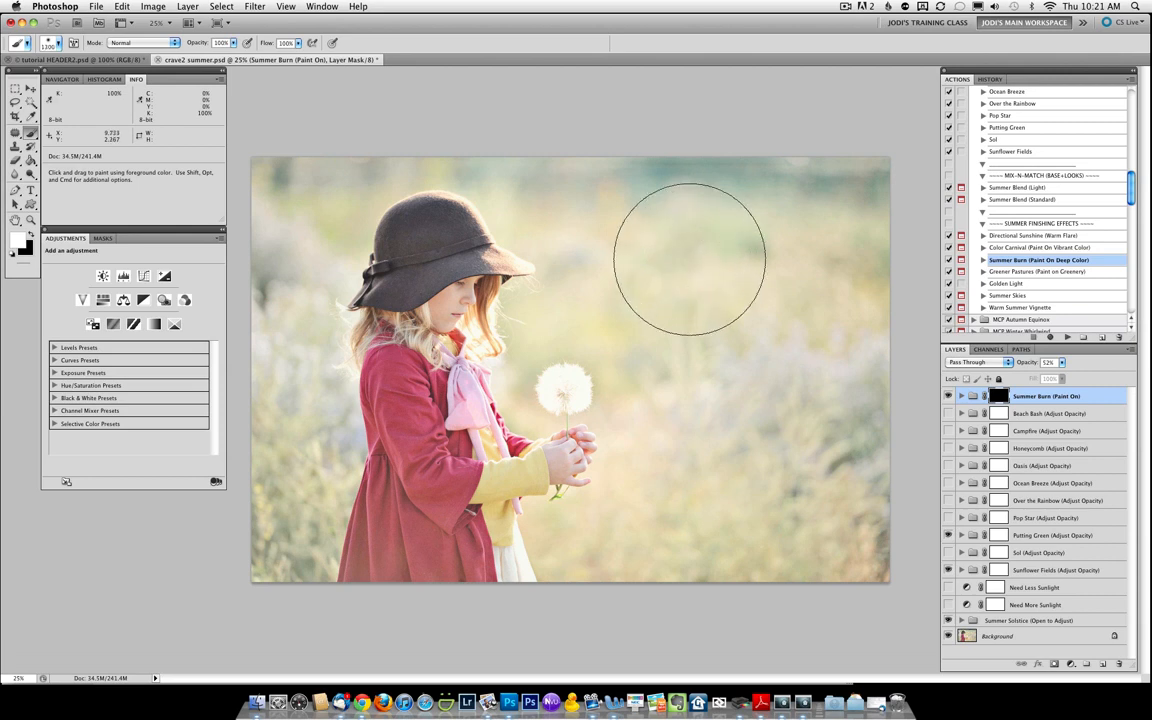
pyautogui.moveTo(771, 206)
pyautogui.mouseDown()
pyautogui.moveTo(848, 575)
pyautogui.moveTo(850, 327)
pyautogui.moveTo(798, 174)
pyautogui.moveTo(742, 272)
pyautogui.moveTo(758, 593)
pyautogui.moveTo(652, 282)
pyautogui.moveTo(626, 136)
pyautogui.moveTo(729, 377)
pyautogui.moveTo(698, 551)
pyautogui.moveTo(634, 557)
pyautogui.moveTo(695, 448)
pyautogui.moveTo(581, 121)
pyautogui.mouseUp()
pyautogui.press(']')
pyautogui.press(']')
pyautogui.press(']')
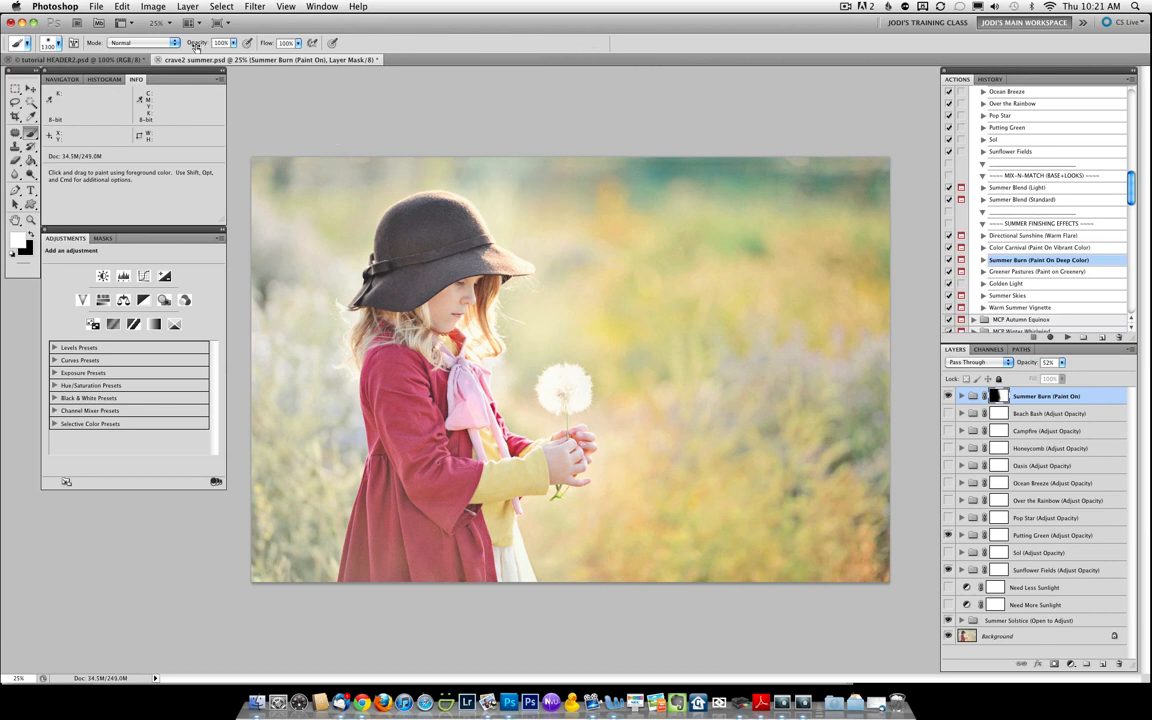
# Set the brush opacity to 73% and paint the Summer Burn effect over the foliage behind the girl, her coat and her hat
pyautogui.click(204, 44)
pyautogui.click(232, 45)
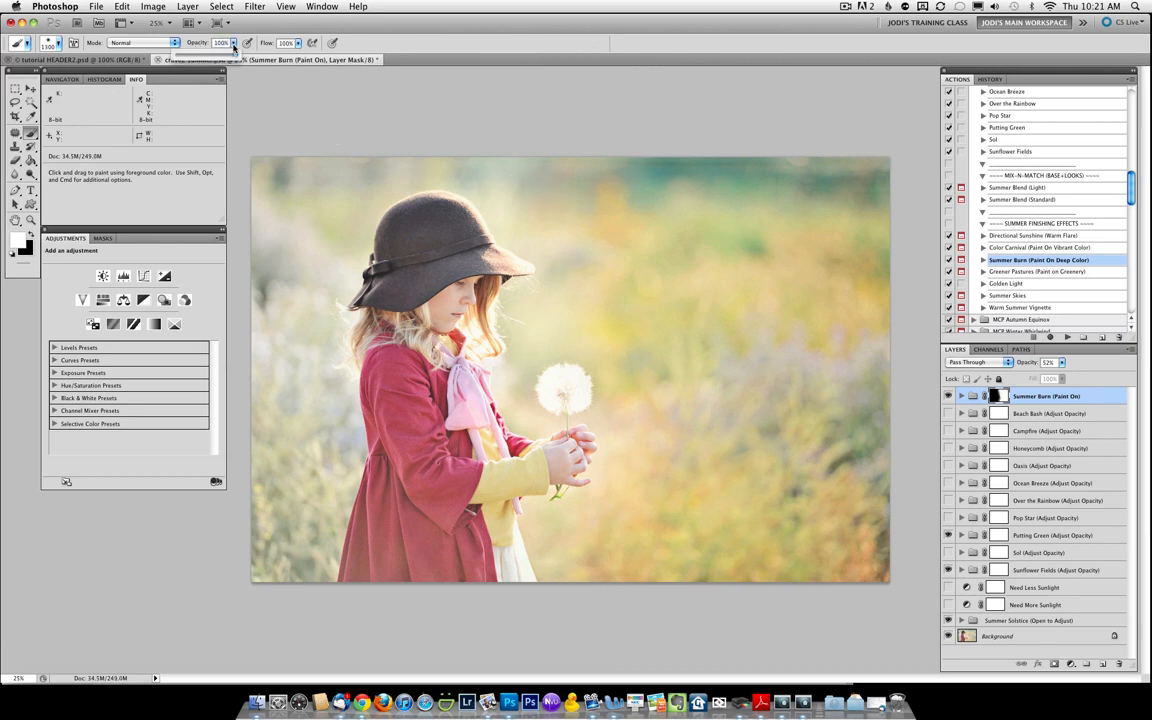
pyautogui.moveTo(233, 55); pyautogui.dragTo(222, 62)
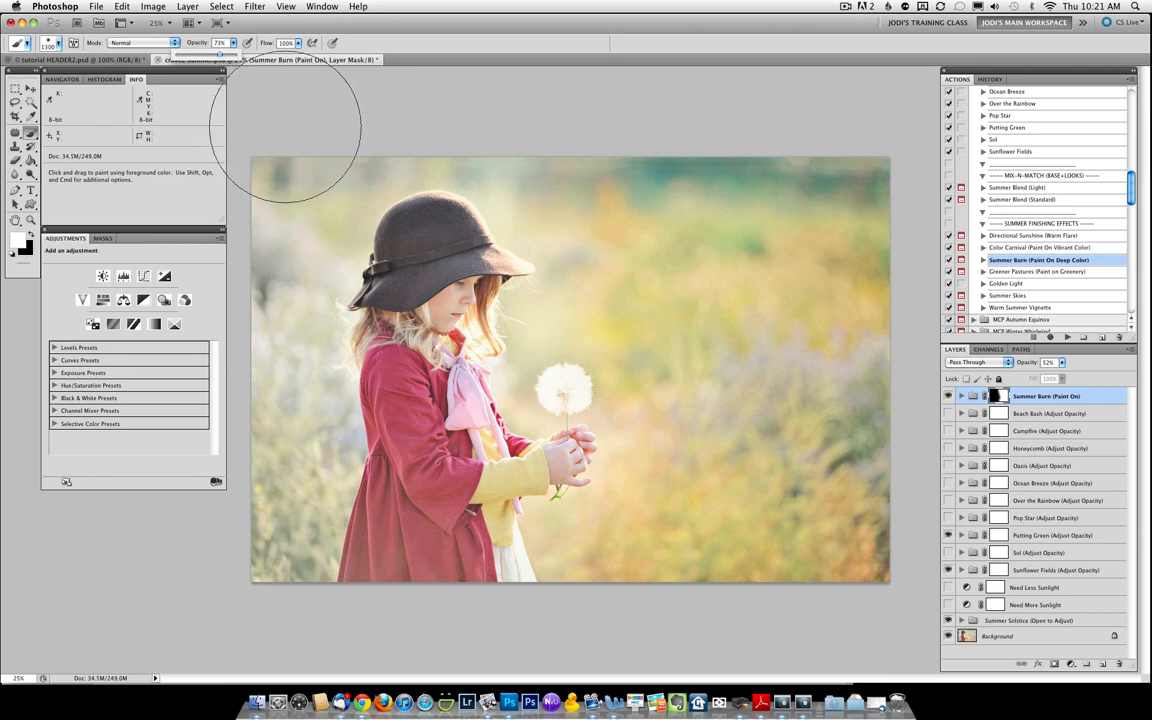
pyautogui.moveTo(253, 546)
pyautogui.mouseDown()
pyautogui.moveTo(339, 553)
pyautogui.moveTo(373, 519)
pyautogui.moveTo(379, 556)
pyautogui.moveTo(405, 490)
pyautogui.moveTo(365, 355)
pyautogui.moveTo(407, 432)
pyautogui.moveTo(445, 405)
pyautogui.moveTo(482, 440)
pyautogui.moveTo(490, 522)
pyautogui.moveTo(541, 567)
pyautogui.mouseUp()
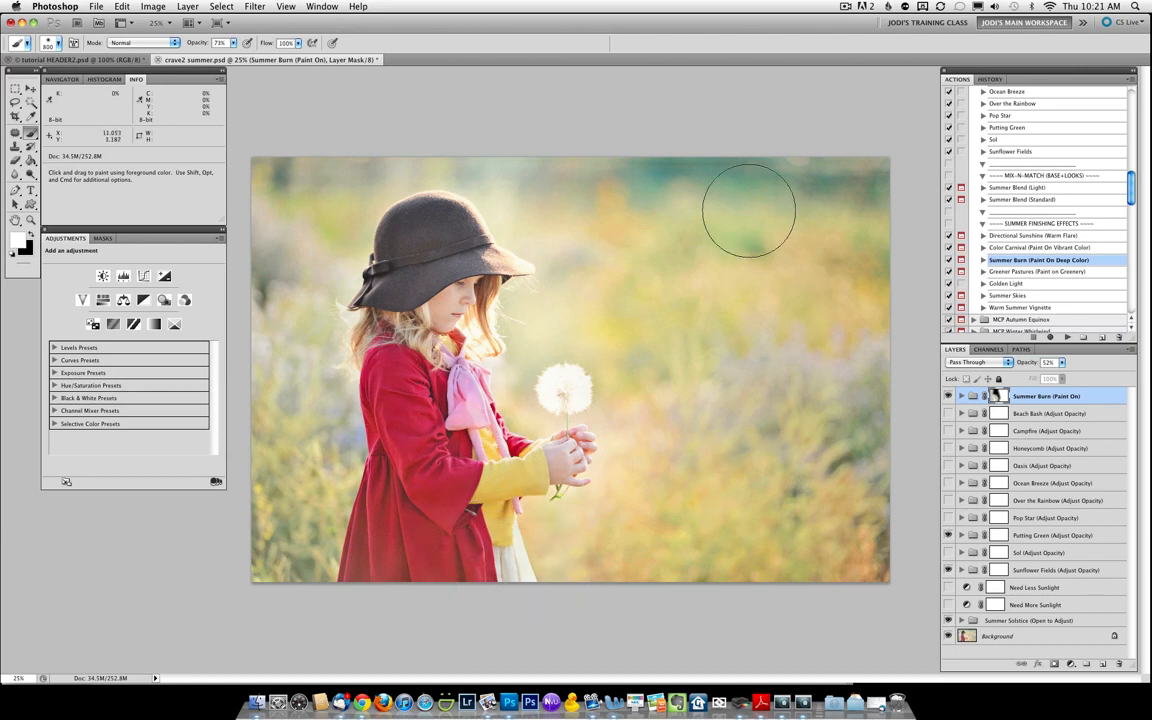
pyautogui.moveTo(460, 190)
pyautogui.mouseDown()
pyautogui.moveTo(374, 226)
pyautogui.moveTo(478, 213)
pyautogui.moveTo(562, 331)
pyautogui.mouseUp()
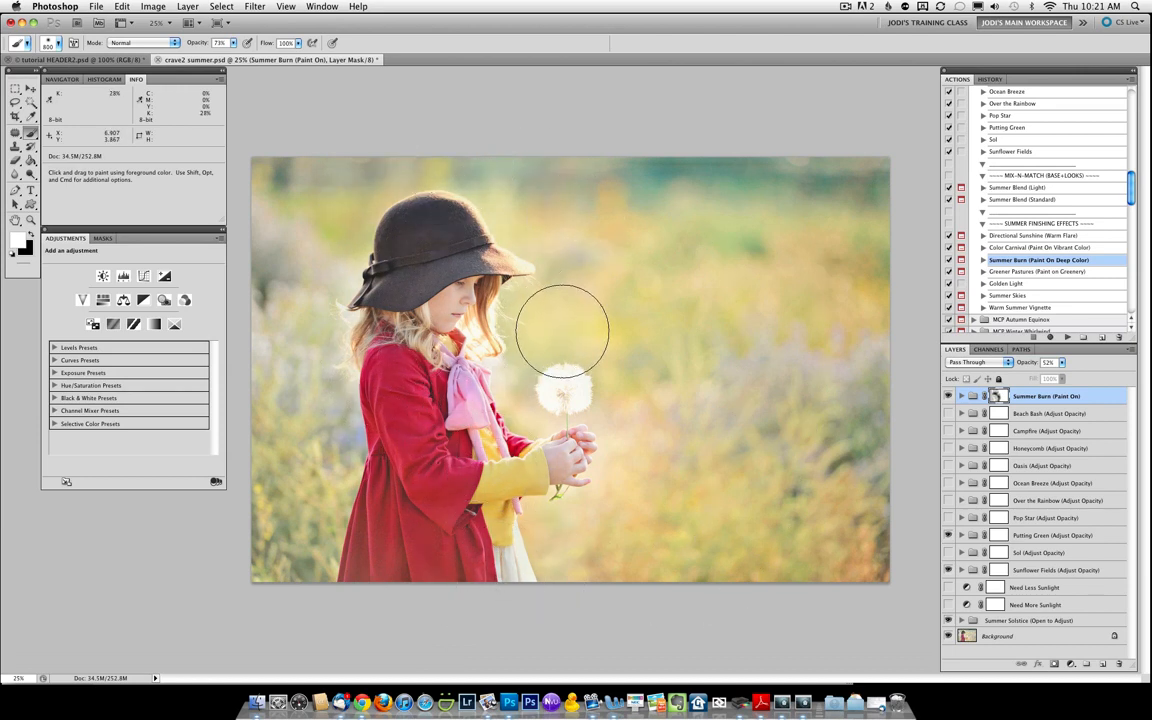
# Paint the Summer Burn effect into the remaining areas around the dandelion, hands and sleeves with smaller brushes, ending at 300 px
pyautogui.press('[')
pyautogui.press('[')
pyautogui.press('[')
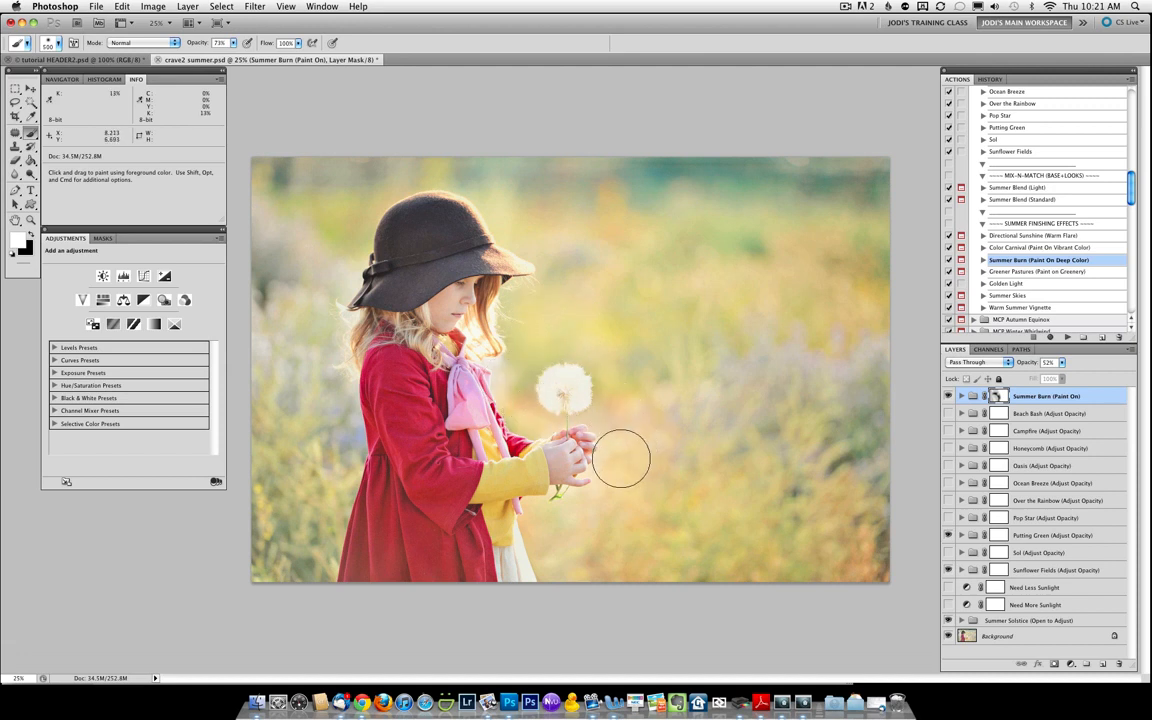
pyautogui.press('[')
pyautogui.press('[')
pyautogui.press('[')
pyautogui.press('[')
pyautogui.press('[')
pyautogui.press('[')
pyautogui.press('[')
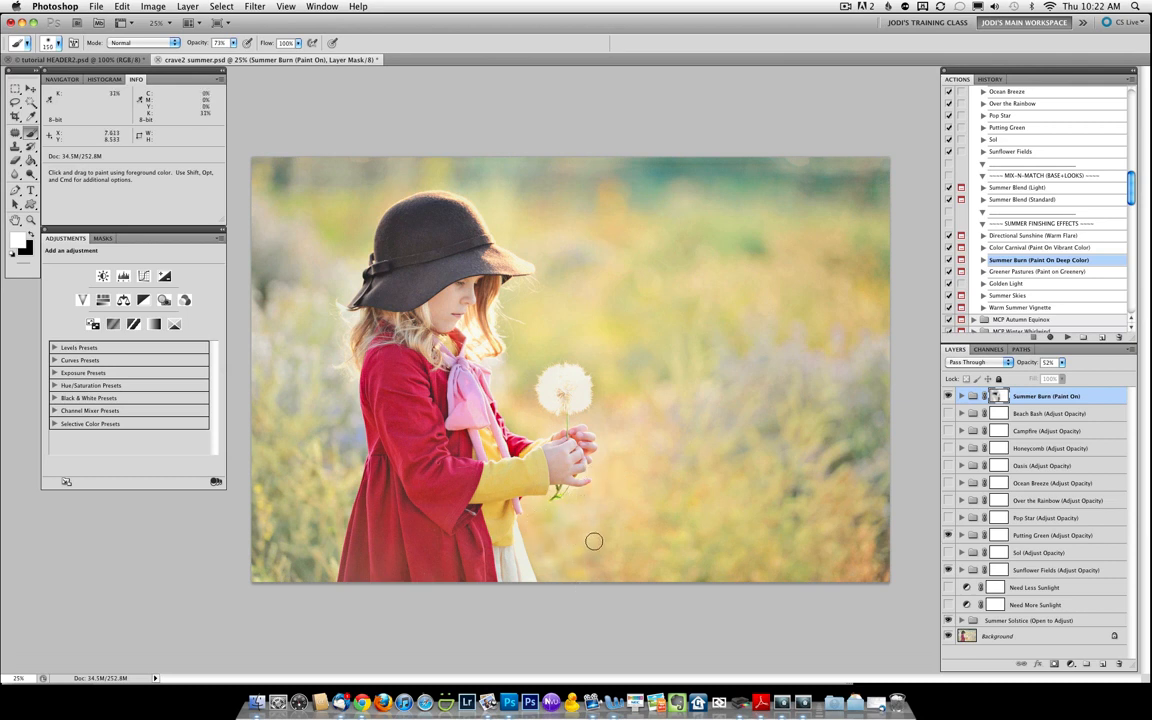
pyautogui.press(']')
pyautogui.press(']')
pyautogui.press(']')
pyautogui.press(']')
pyautogui.press(']')
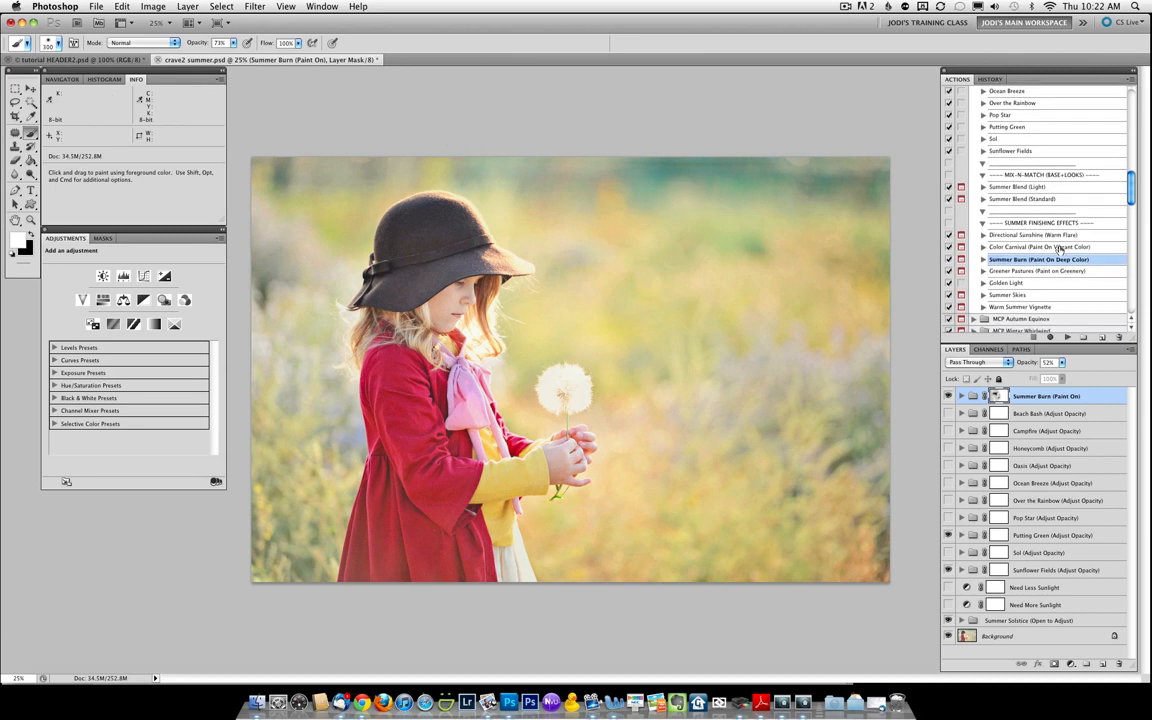
# Run the Hemispheres (Contrast) action from the MCP Season Extras set on the summer edit
pyautogui.scroll(-5, 1059, 248)
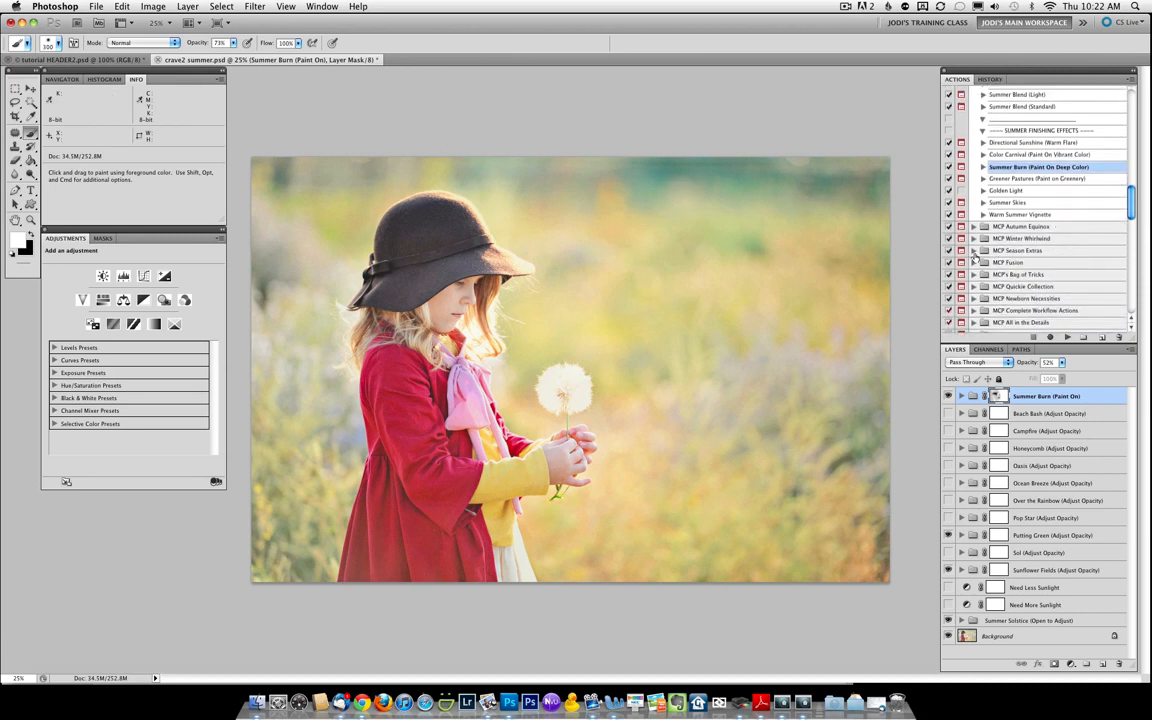
pyautogui.click(973, 251)
pyautogui.scroll(-5, 1000, 262)
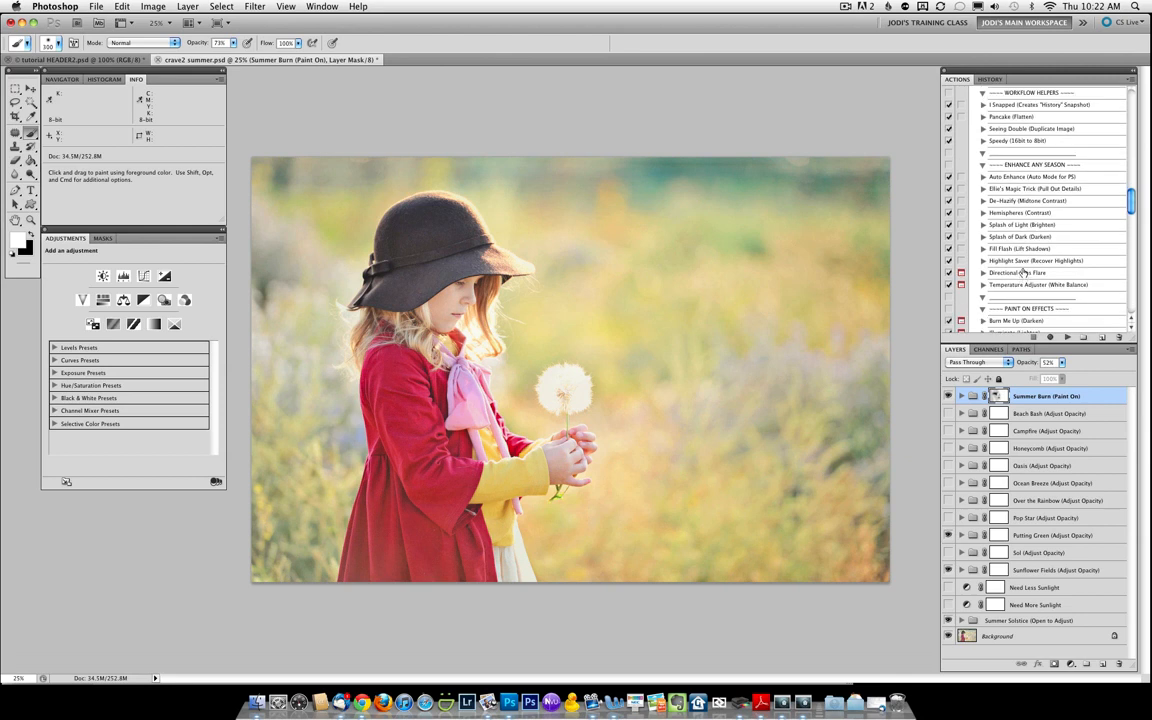
pyautogui.click(1020, 213)
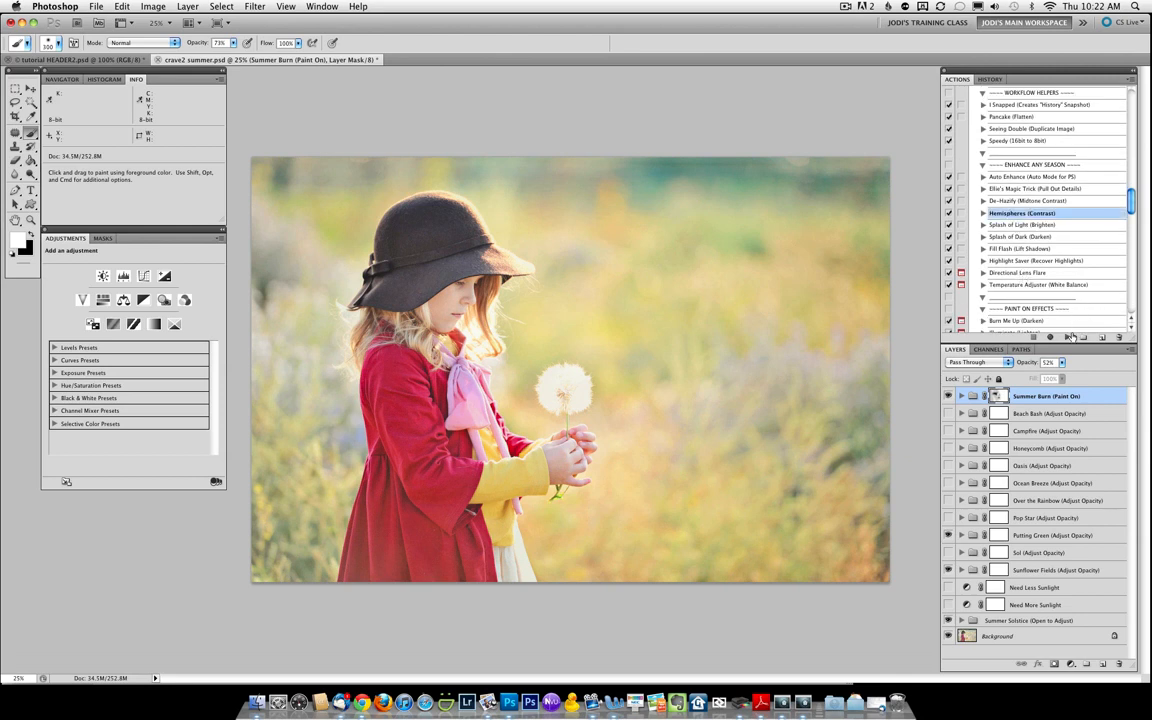
pyautogui.click(1068, 338)
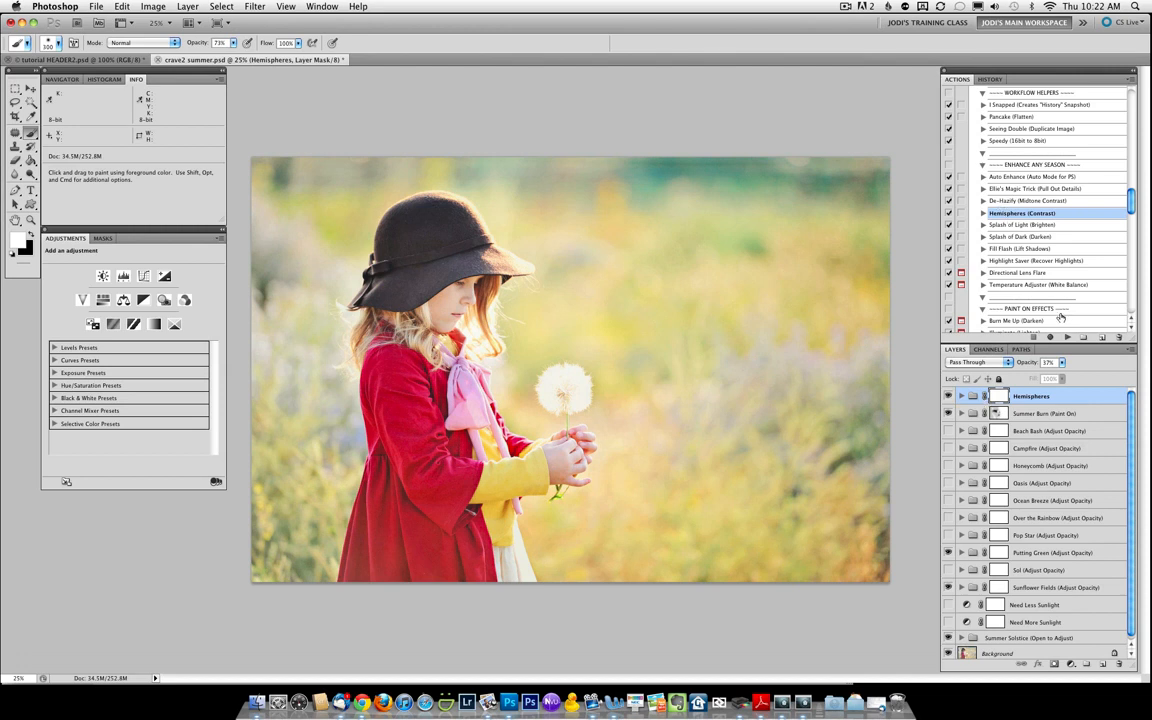
# Save the summer edit as a new history snapshot and revert the photo to its original state
pyautogui.click(989, 80)
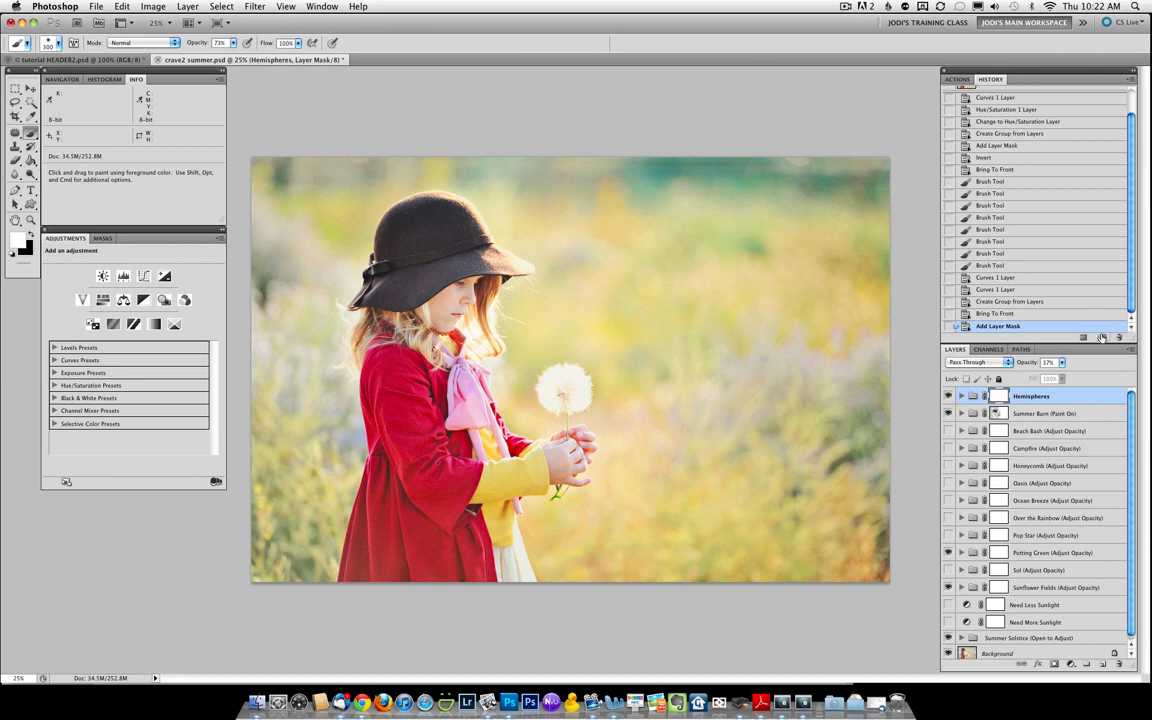
pyautogui.click(1101, 339)
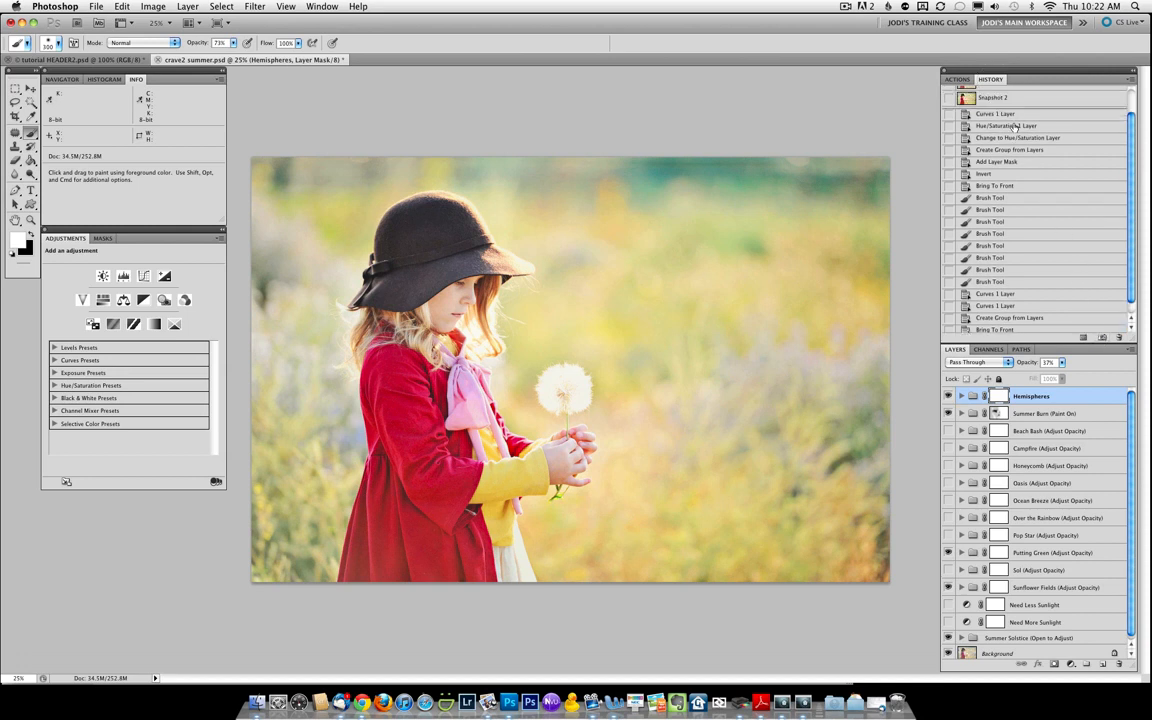
pyautogui.scroll(2, 966, 90)
pyautogui.click(963, 90)
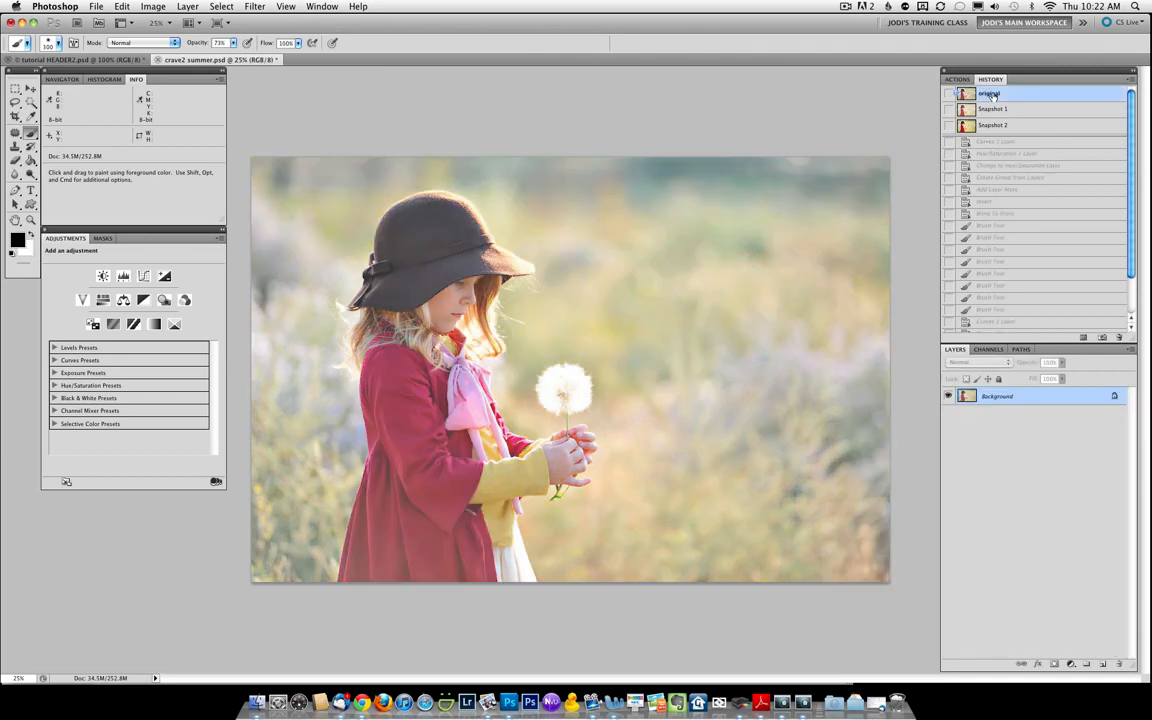
# Run the Autumn Brew (Standard) action from the MCP Autumn Equinox set and turn on its Japanese Maple and Warm Cider layers
pyautogui.click(957, 79)
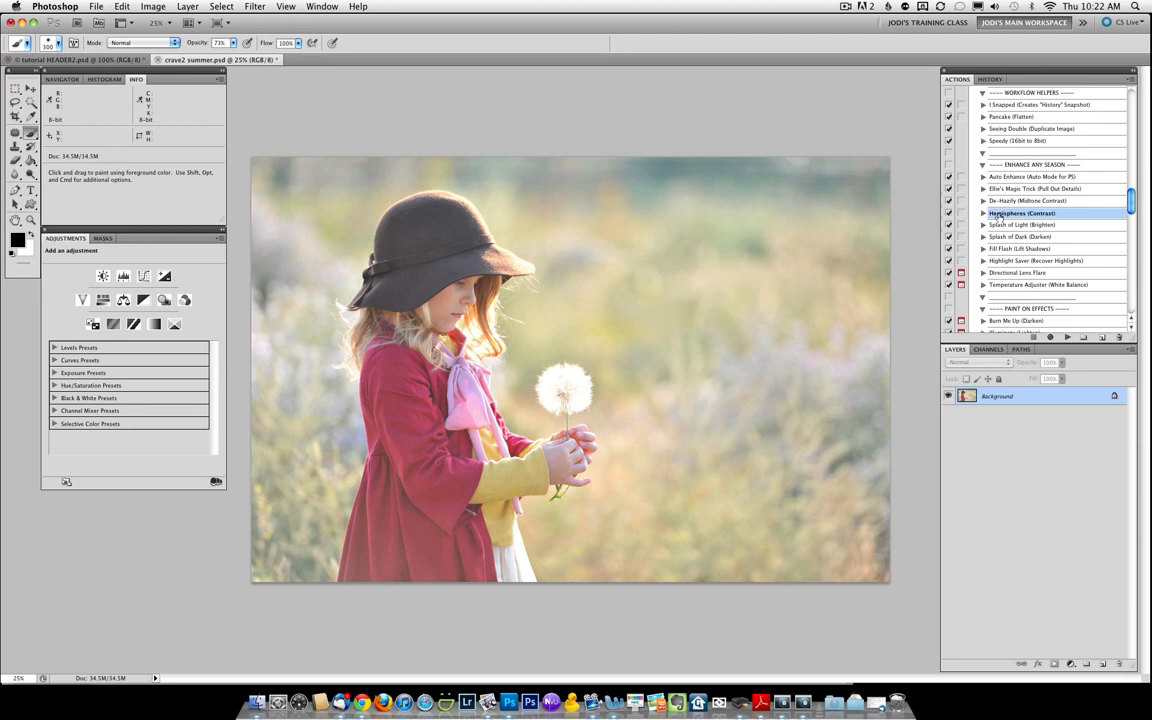
pyautogui.scroll(-8, 1008, 235)
pyautogui.scroll(-10, 1008, 235)
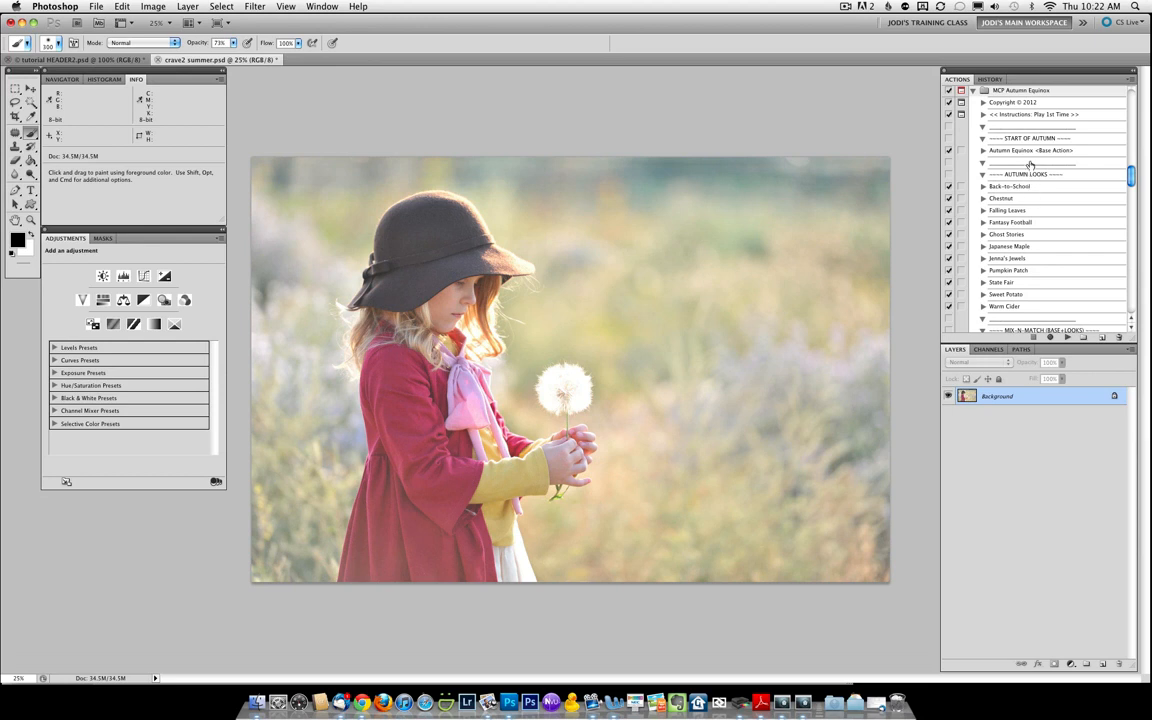
pyautogui.scroll(-5, 1025, 255)
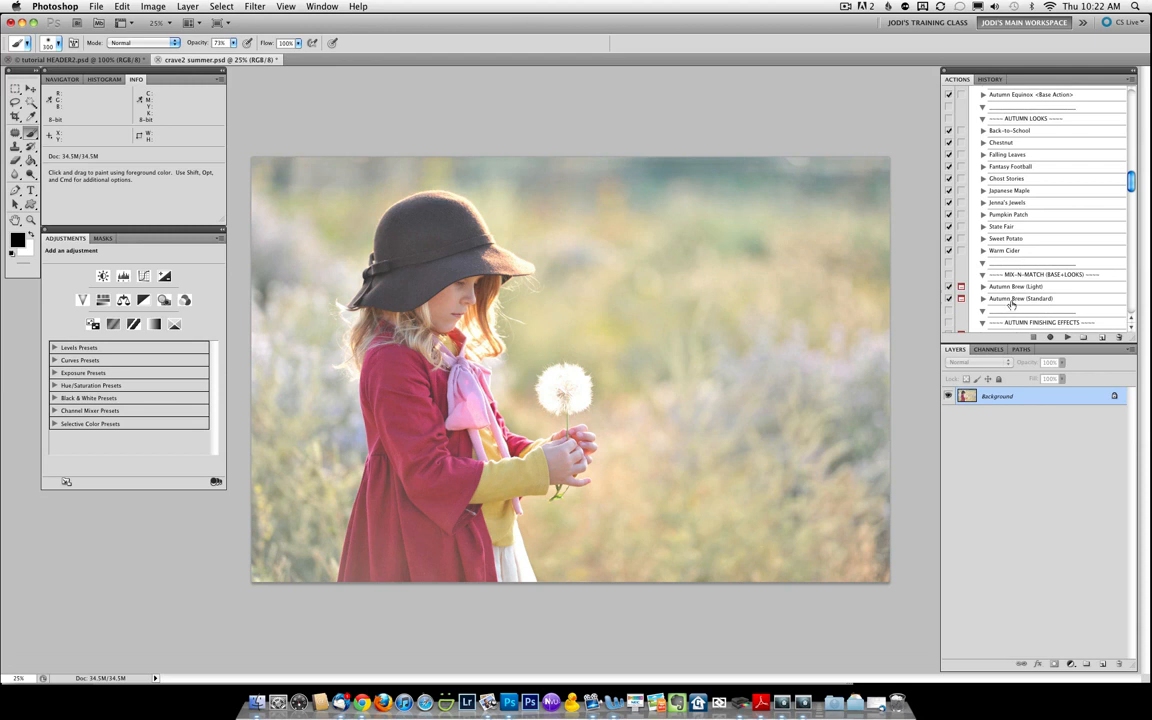
pyautogui.click(1011, 300)
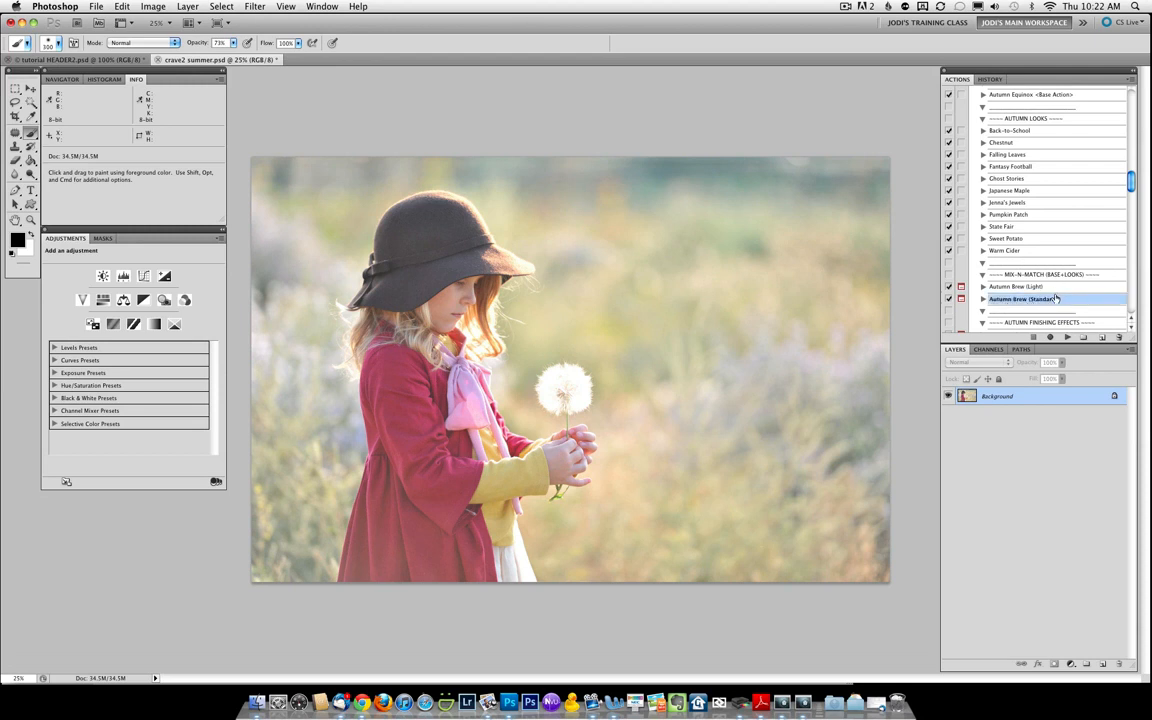
pyautogui.click(1067, 338)
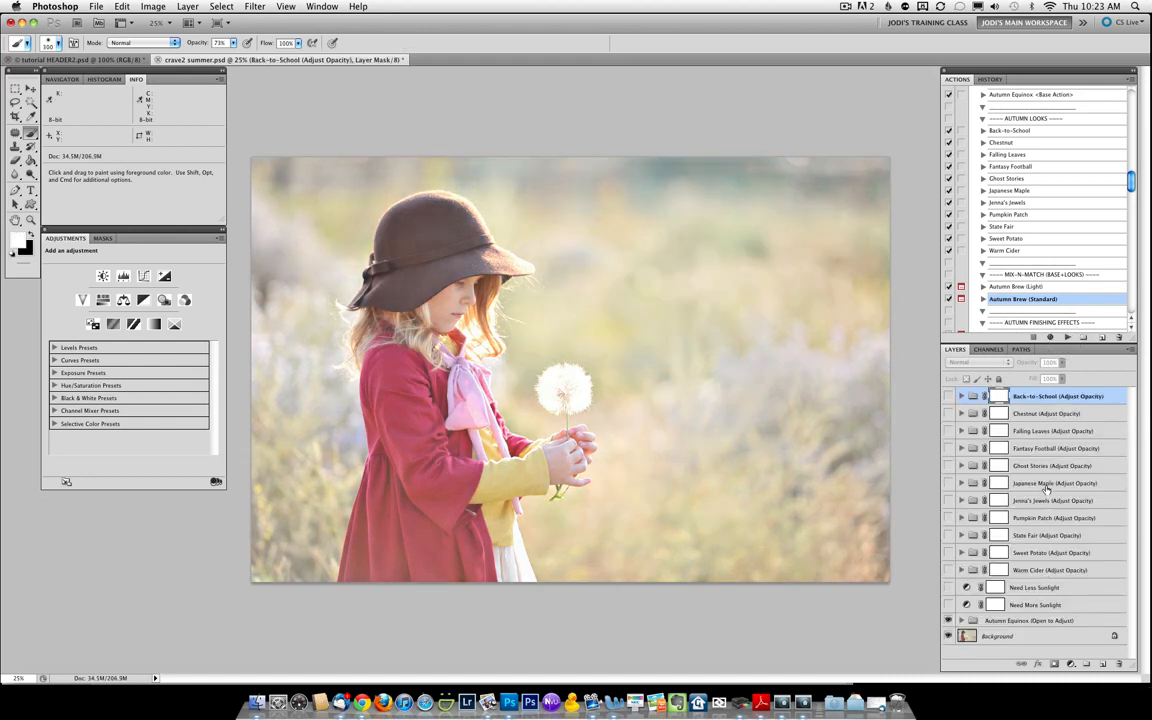
pyautogui.click(948, 483)
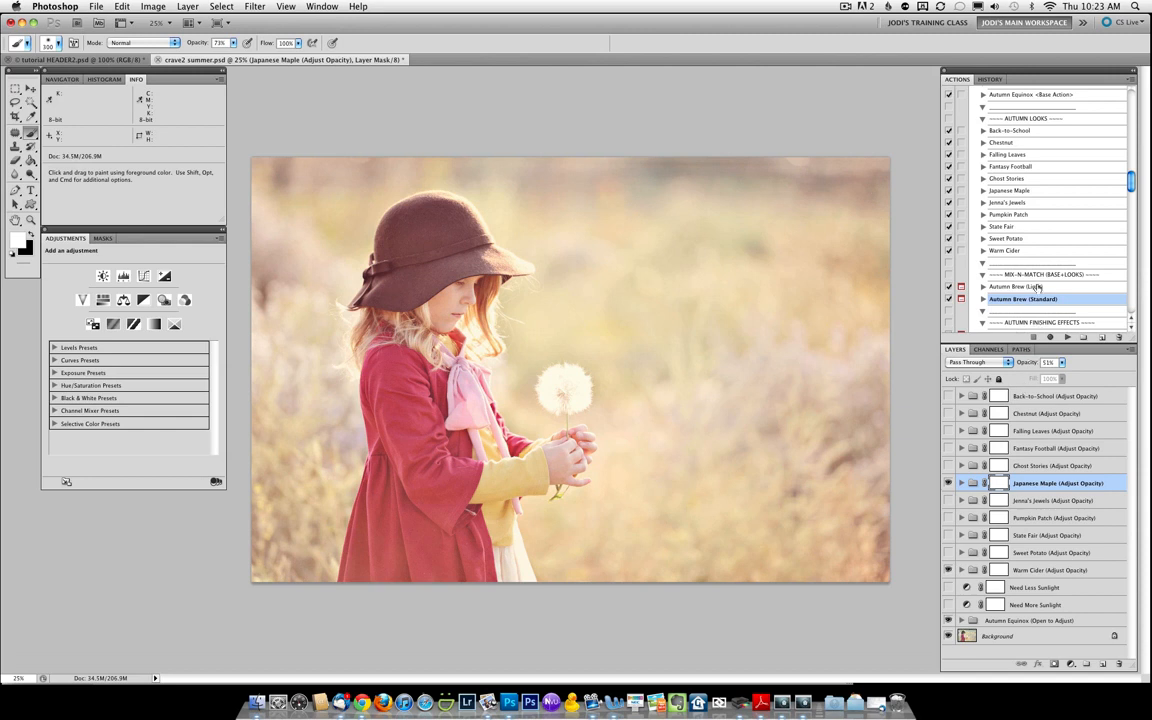
pyautogui.scroll(-5, 1037, 287)
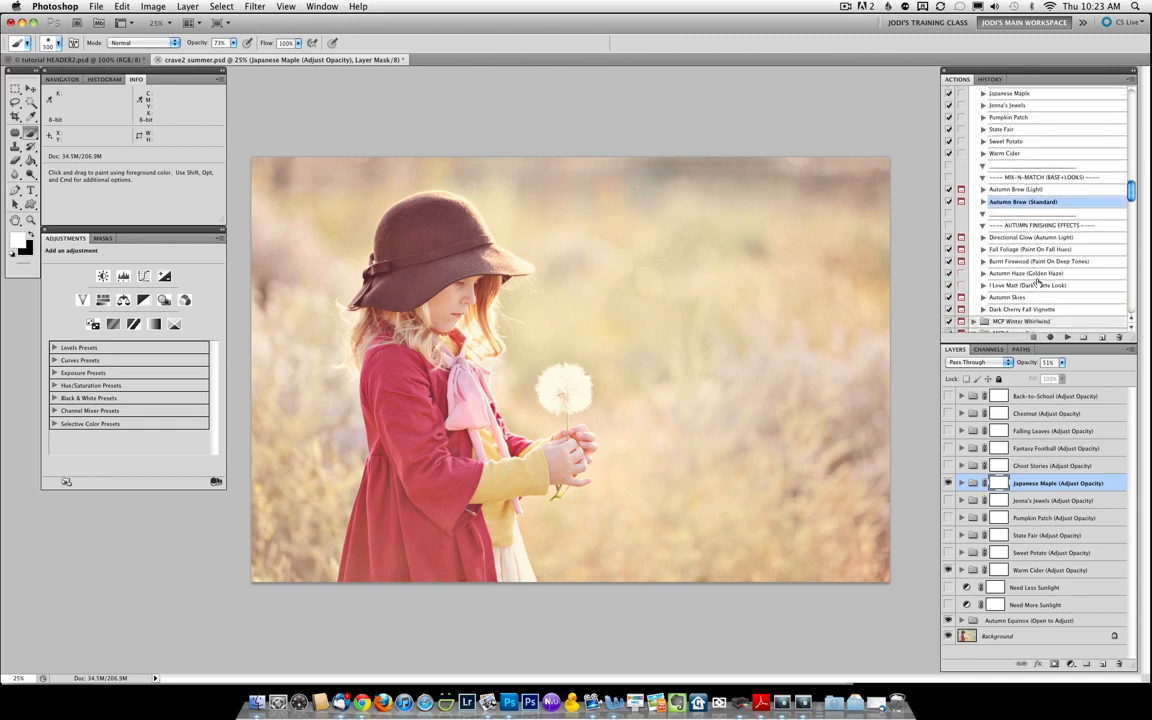
# Run the Burnt Firewood (Paint On Deep Tones) action on the autumn edit and dismiss its instructions
pyautogui.click(1038, 262)
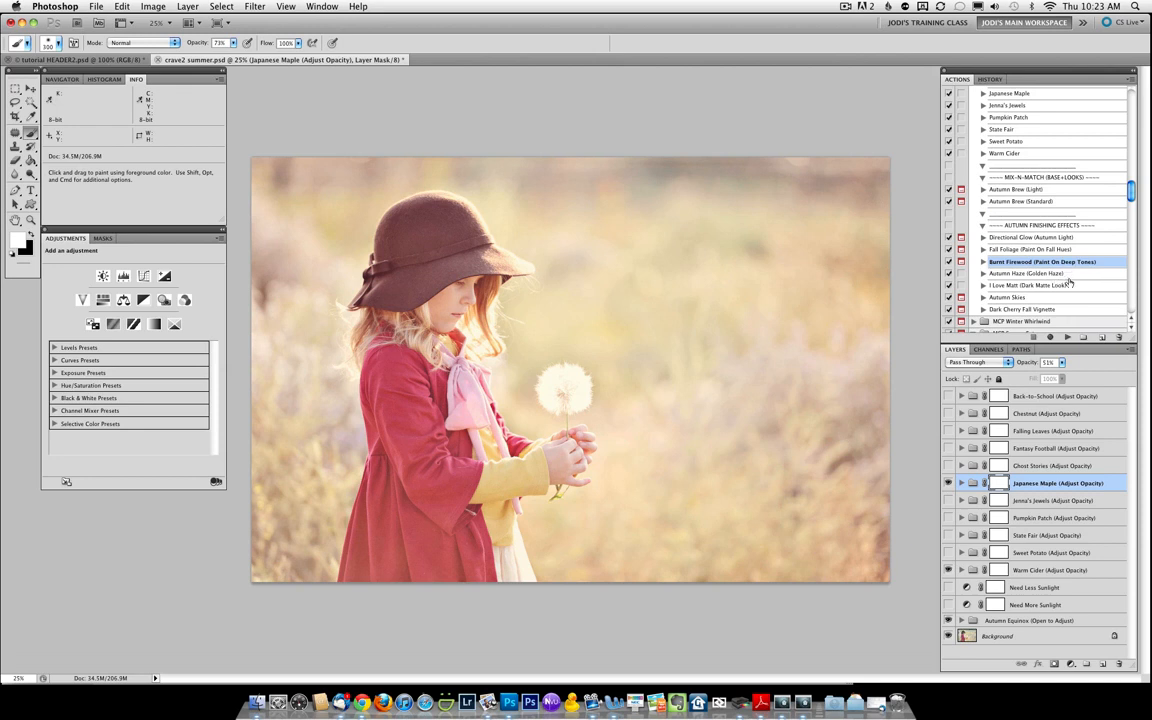
pyautogui.click(1066, 338)
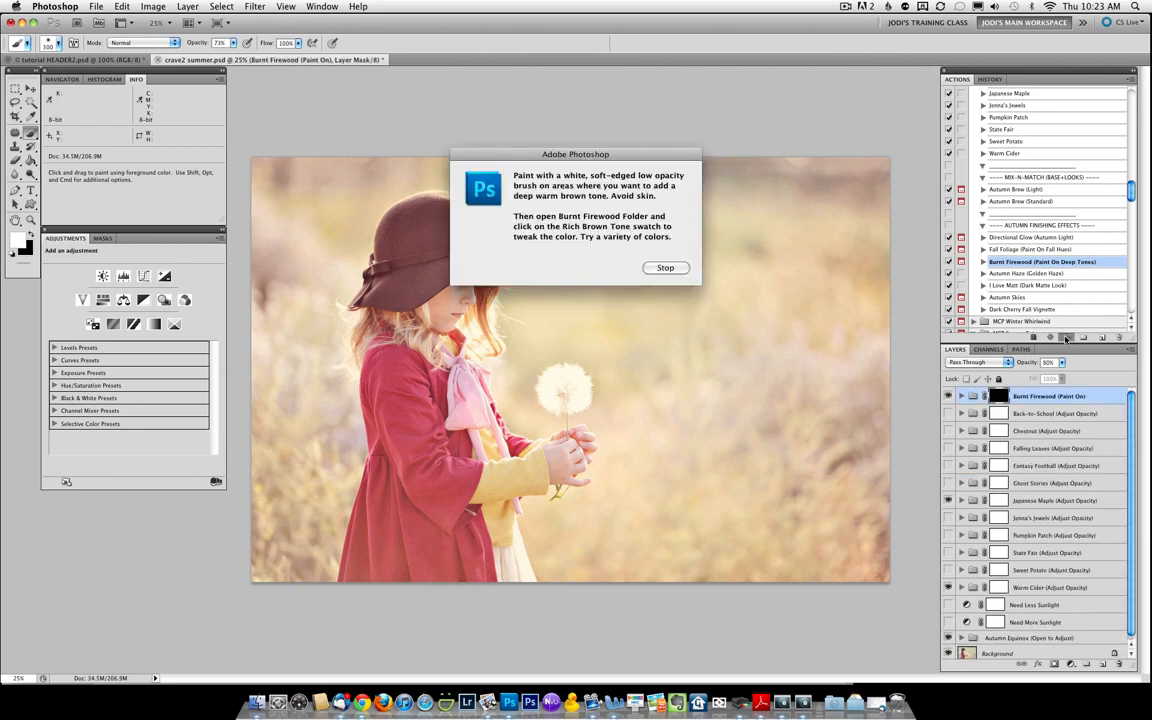
pyautogui.click(666, 268)
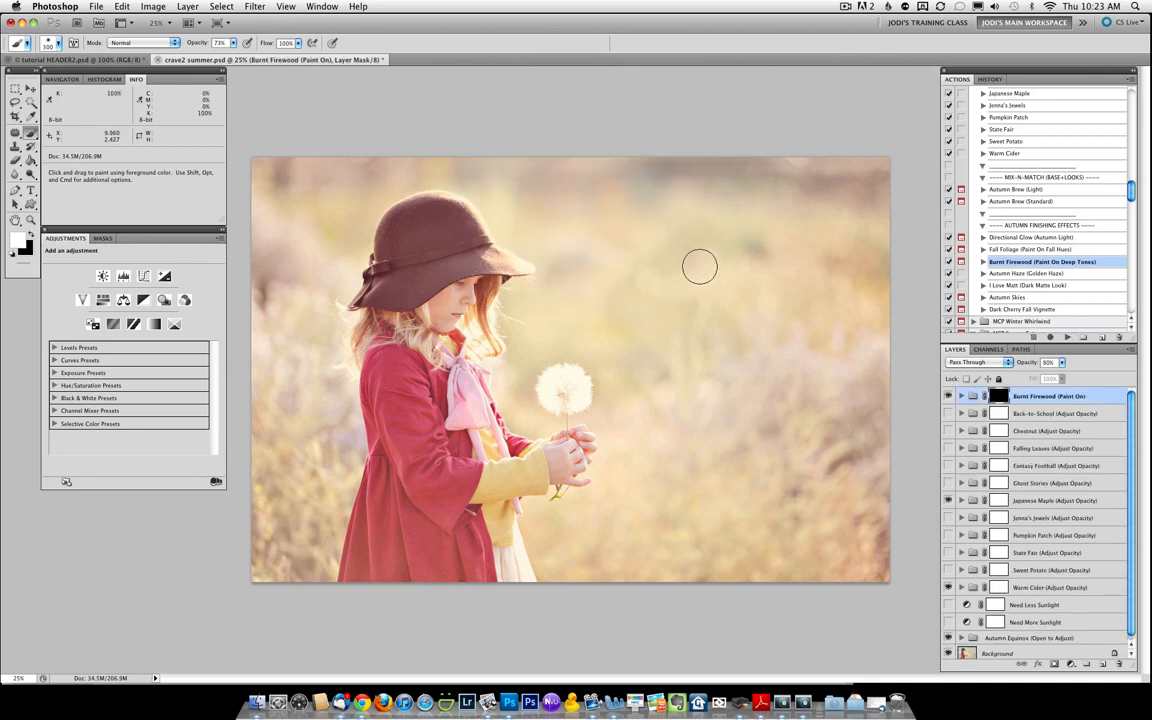
# Enlarge the brush to 1300 px and paint the Burnt Firewood effect broadly over the background around the girl
pyautogui.press(']')
pyautogui.press(']')
pyautogui.press(']')
pyautogui.press(']')
pyautogui.press(']')
pyautogui.press(']')
pyautogui.press(']')
pyautogui.press(']')
pyautogui.press(']')
pyautogui.press(']')
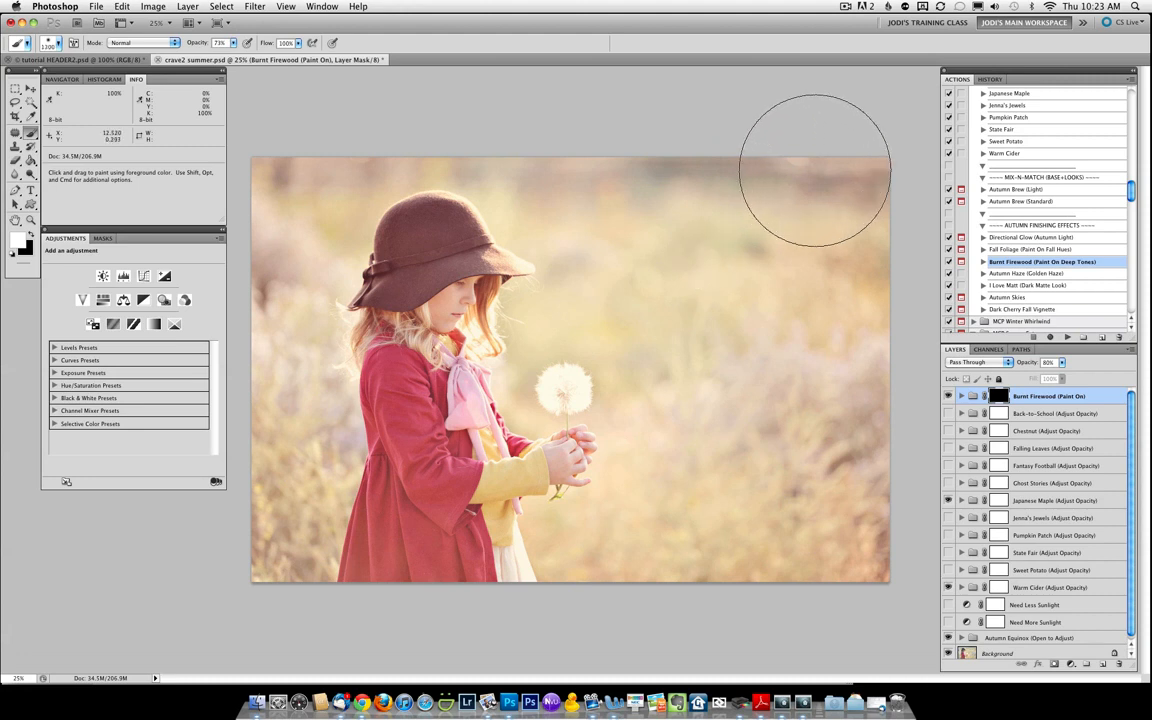
pyautogui.moveTo(838, 544)
pyautogui.mouseDown()
pyautogui.moveTo(820, 366)
pyautogui.moveTo(761, 253)
pyautogui.moveTo(749, 598)
pyautogui.moveTo(688, 121)
pyautogui.moveTo(626, 272)
pyautogui.moveTo(699, 402)
pyautogui.moveTo(682, 561)
pyautogui.moveTo(577, 525)
pyautogui.moveTo(631, 560)
pyautogui.moveTo(663, 369)
pyautogui.moveTo(601, 207)
pyautogui.moveTo(370, 215)
pyautogui.moveTo(371, 465)
pyautogui.moveTo(397, 423)
pyautogui.moveTo(408, 538)
pyautogui.moveTo(503, 579)
pyautogui.moveTo(313, 504)
pyautogui.moveTo(243, 418)
pyautogui.moveTo(268, 203)
pyautogui.moveTo(345, 158)
pyautogui.mouseUp()
# Paint the Burnt Firewood effect into the remaining areas of the photo, varying the brush size between 500 and 1000 px
pyautogui.press('[')
pyautogui.press('[')
pyautogui.press('[')
pyautogui.press('[')
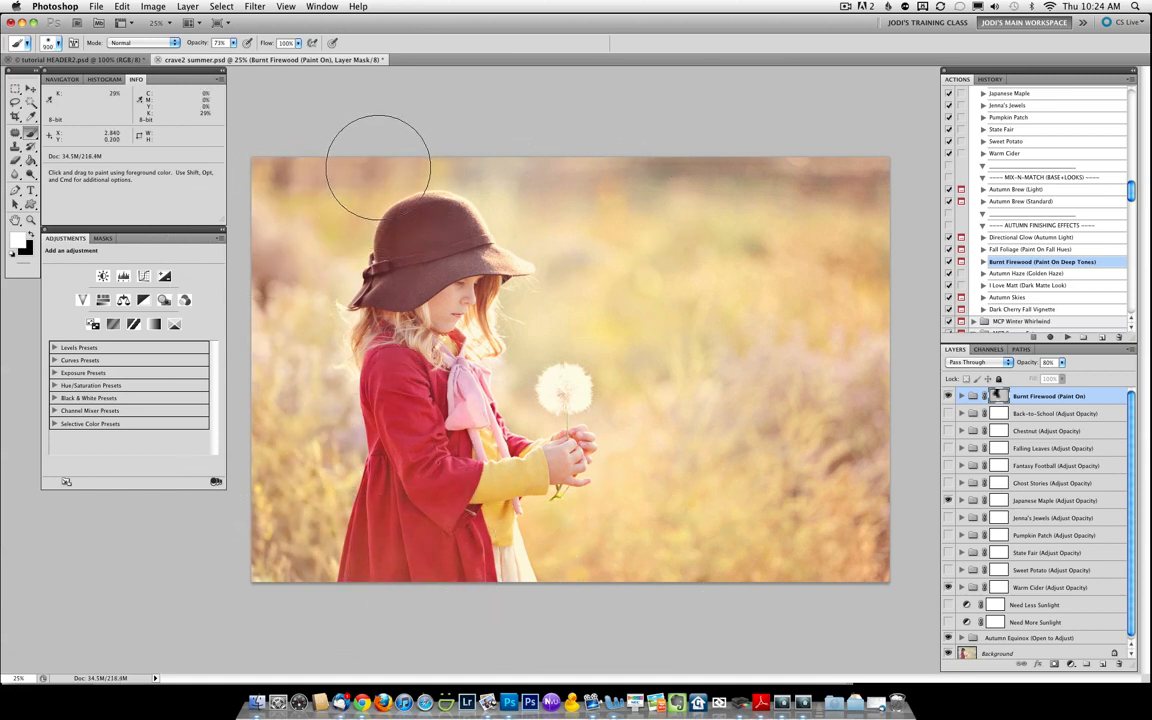
pyautogui.press('[')
pyautogui.press('[')
pyautogui.press('[')
pyautogui.press('[')
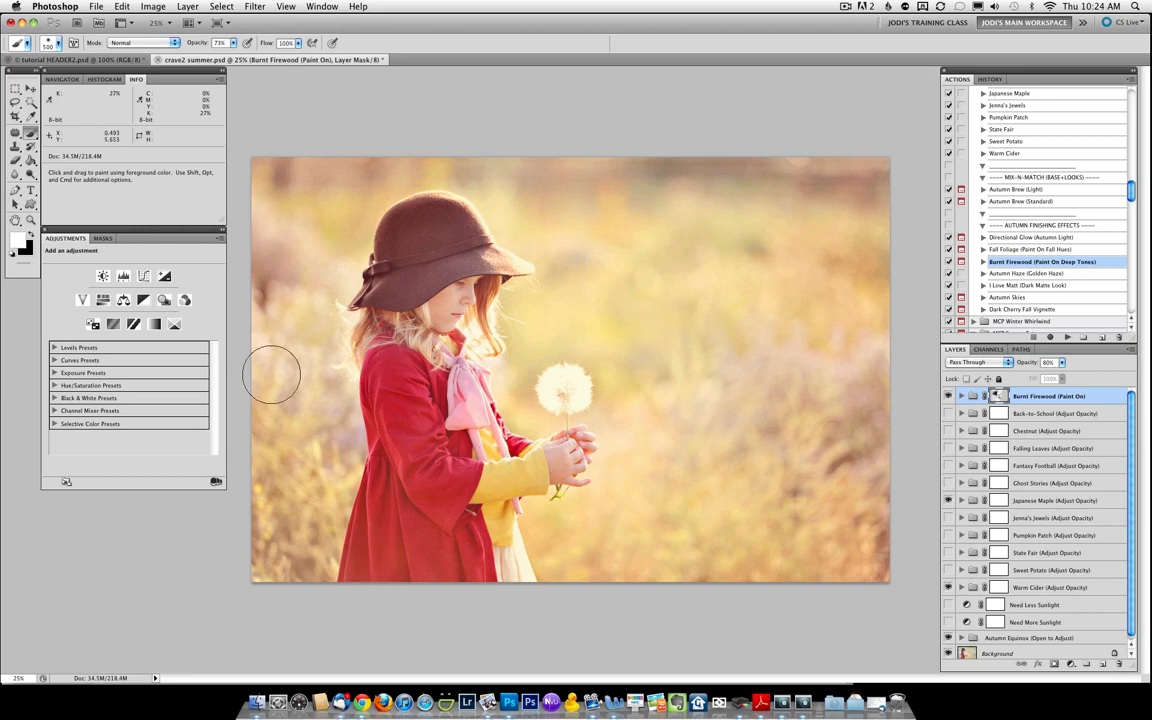
pyautogui.press(']')
pyautogui.press(']')
pyautogui.press(']')
pyautogui.press(']')
pyautogui.press(']')
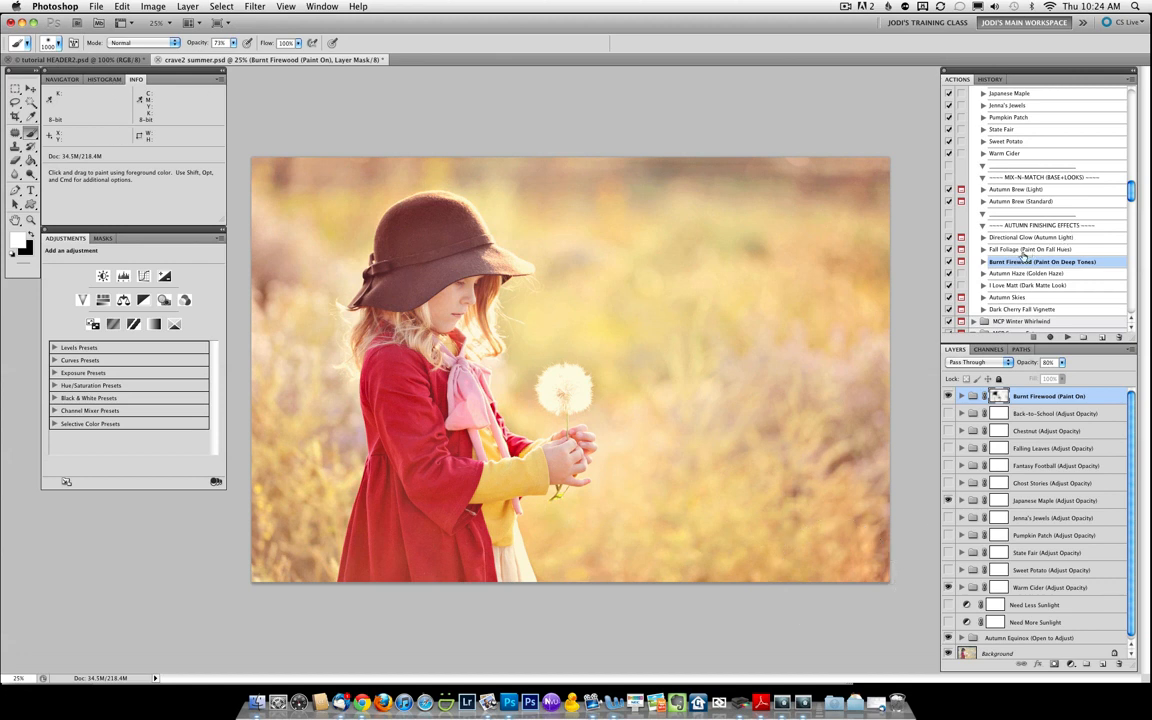
# Run the Dark Cherry Fall Vignette action and set the vignette layer's opacity to 44%
pyautogui.click(1013, 309)
pyautogui.click(1066, 338)
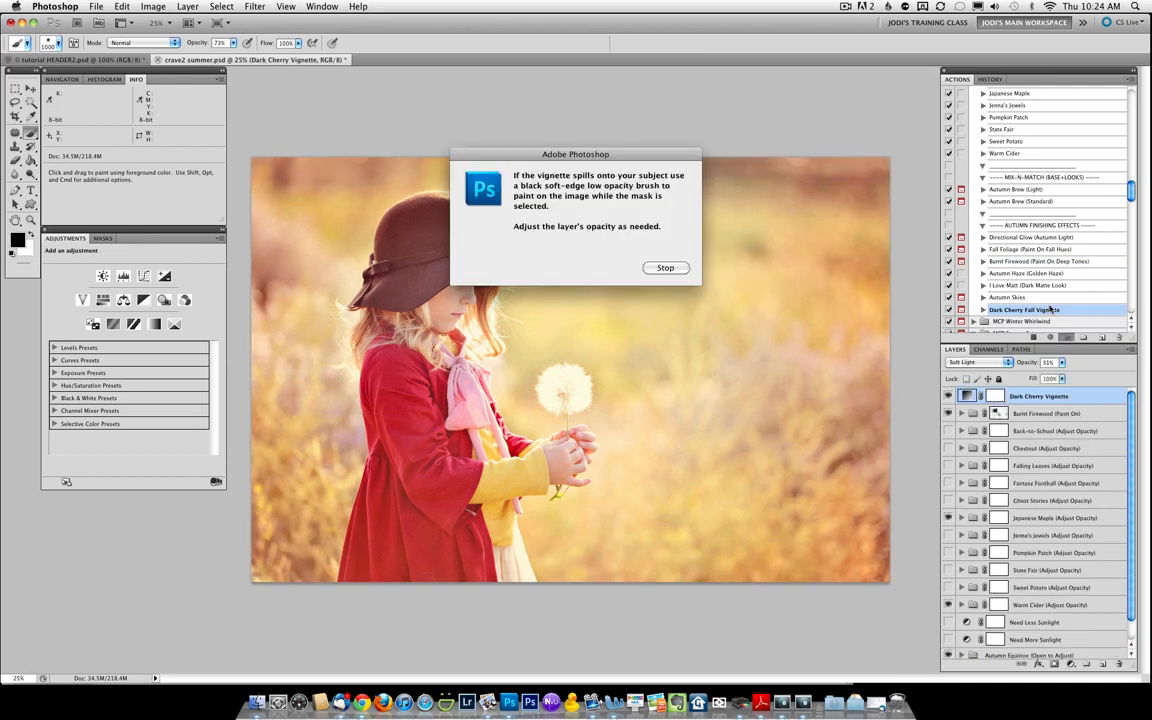
pyautogui.click(661, 267)
pyautogui.click(1062, 362)
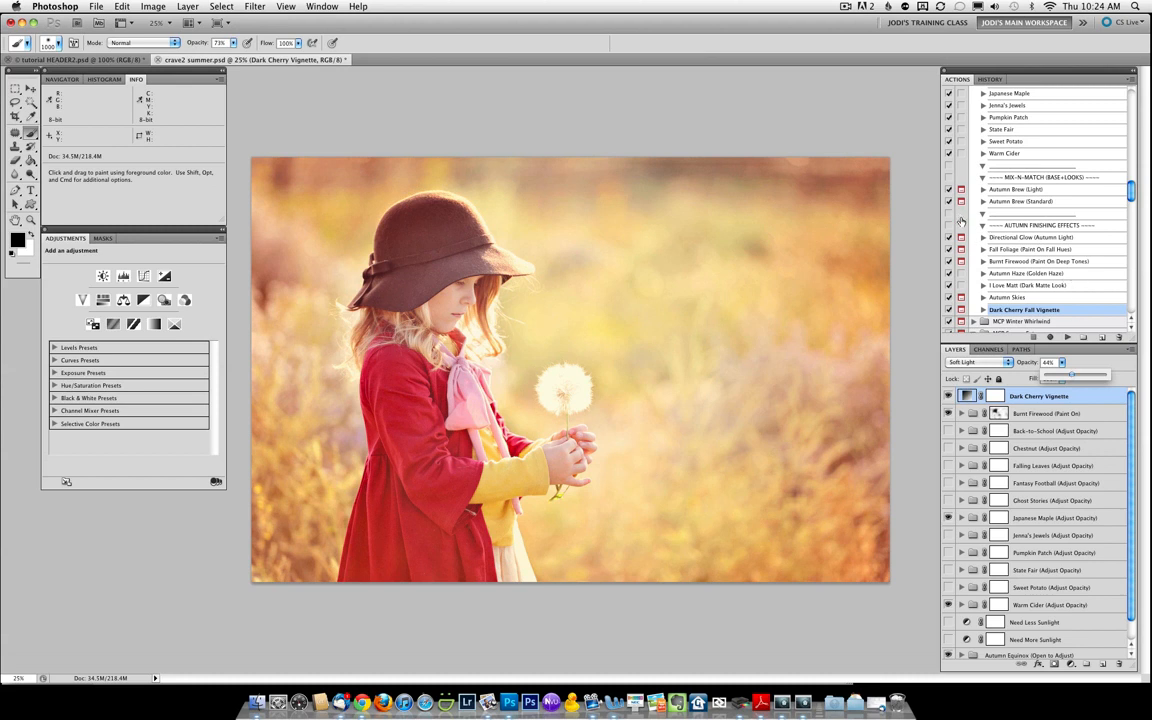
pyautogui.click(1012, 241)
# Run the Directional Glow (Autumn Light) action and turn on its Glow (Right Corner/Angled) layer
pyautogui.click(1012, 241)
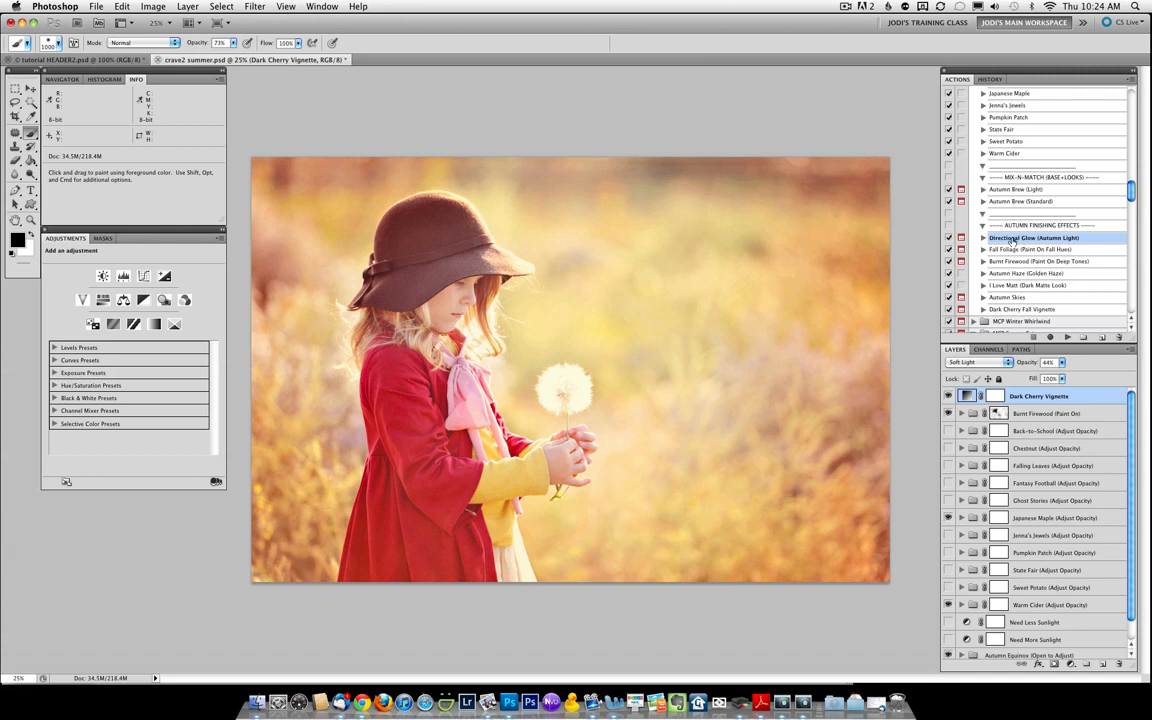
pyautogui.click(1066, 338)
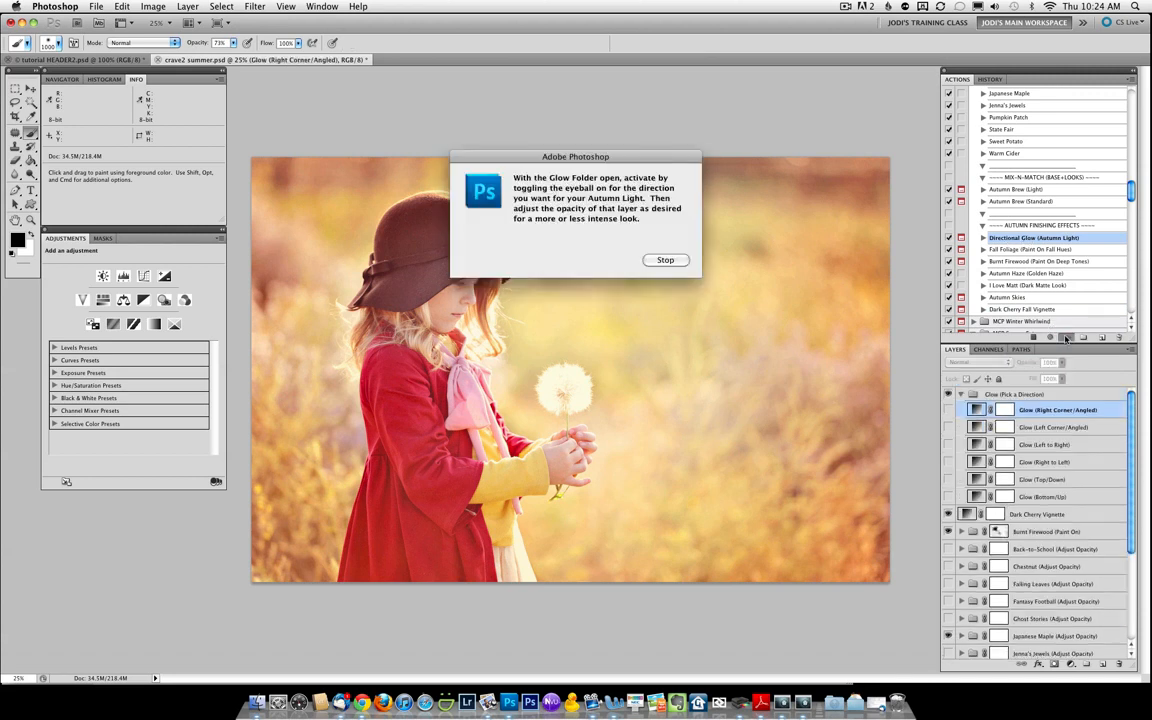
pyautogui.click(664, 261)
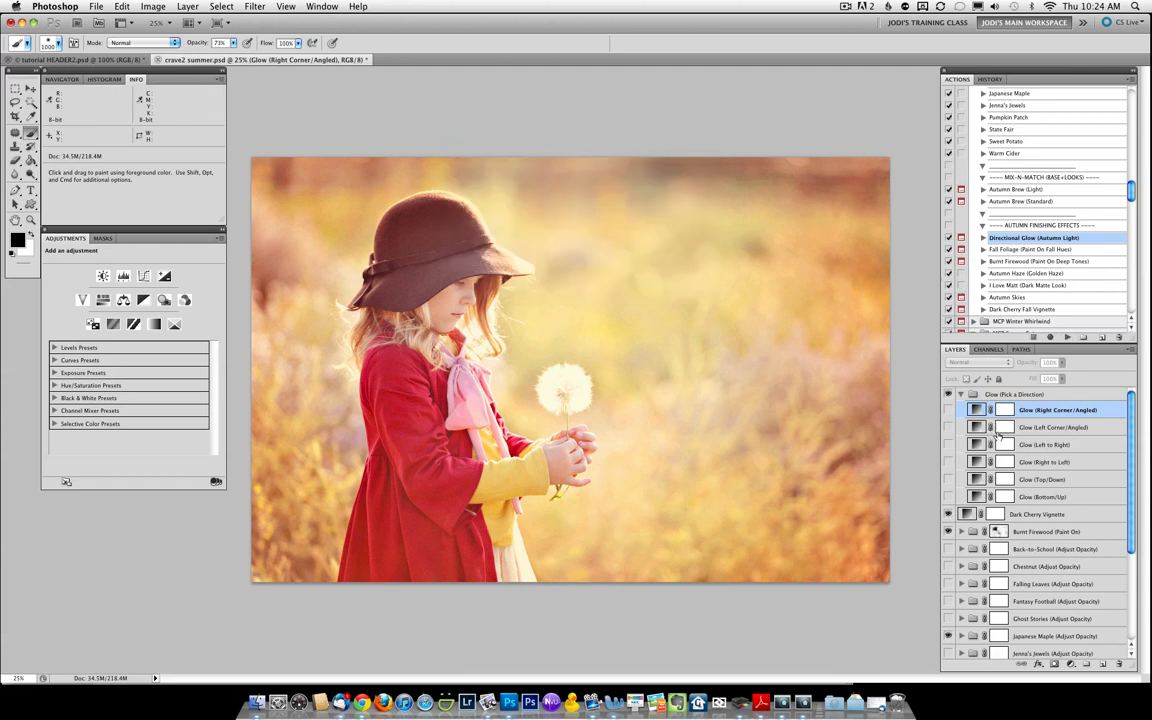
pyautogui.click(949, 411)
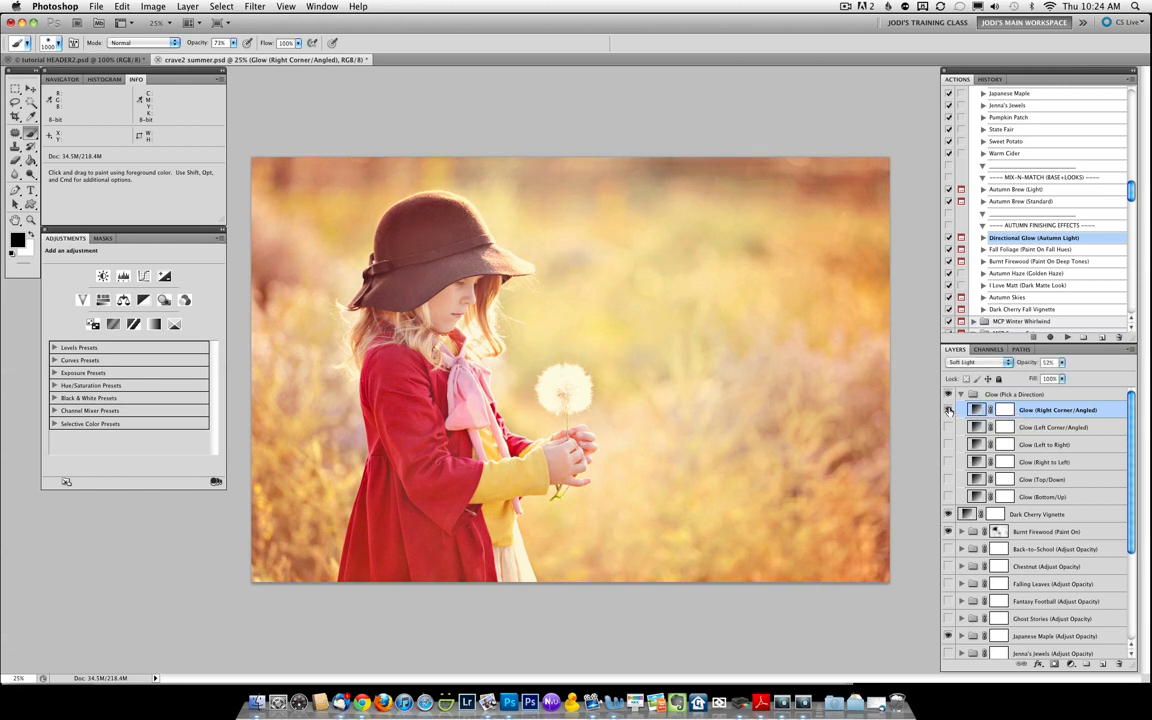
pyautogui.click(949, 411)
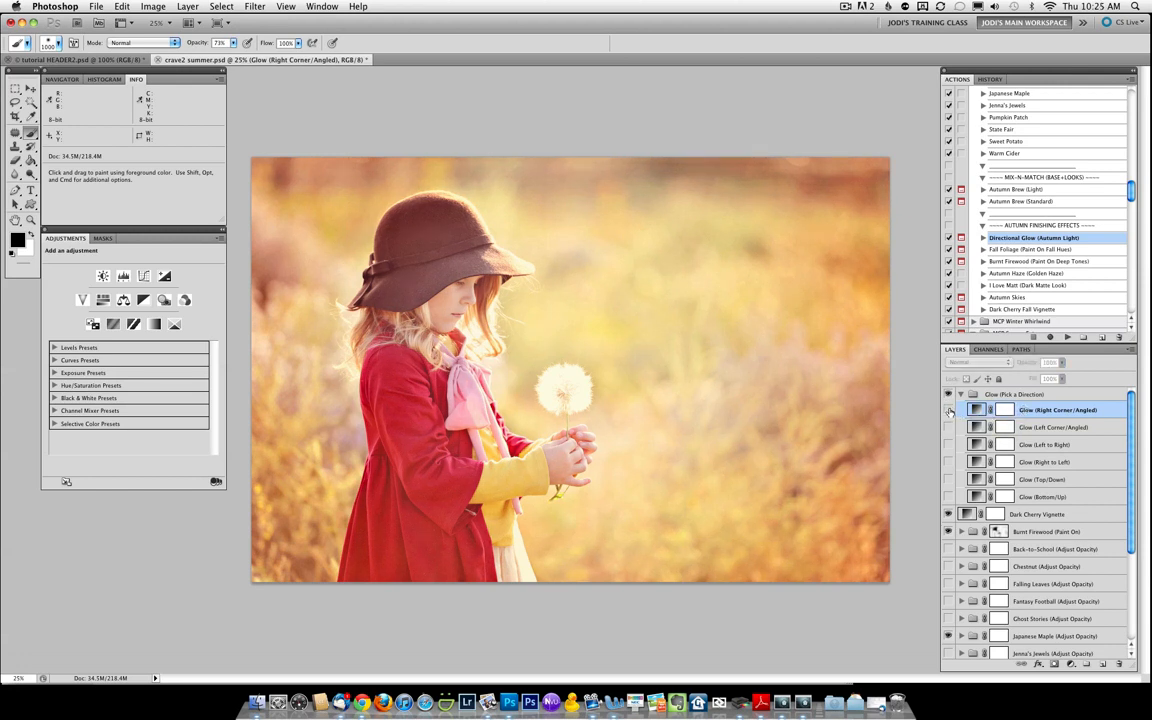
pyautogui.click(949, 411)
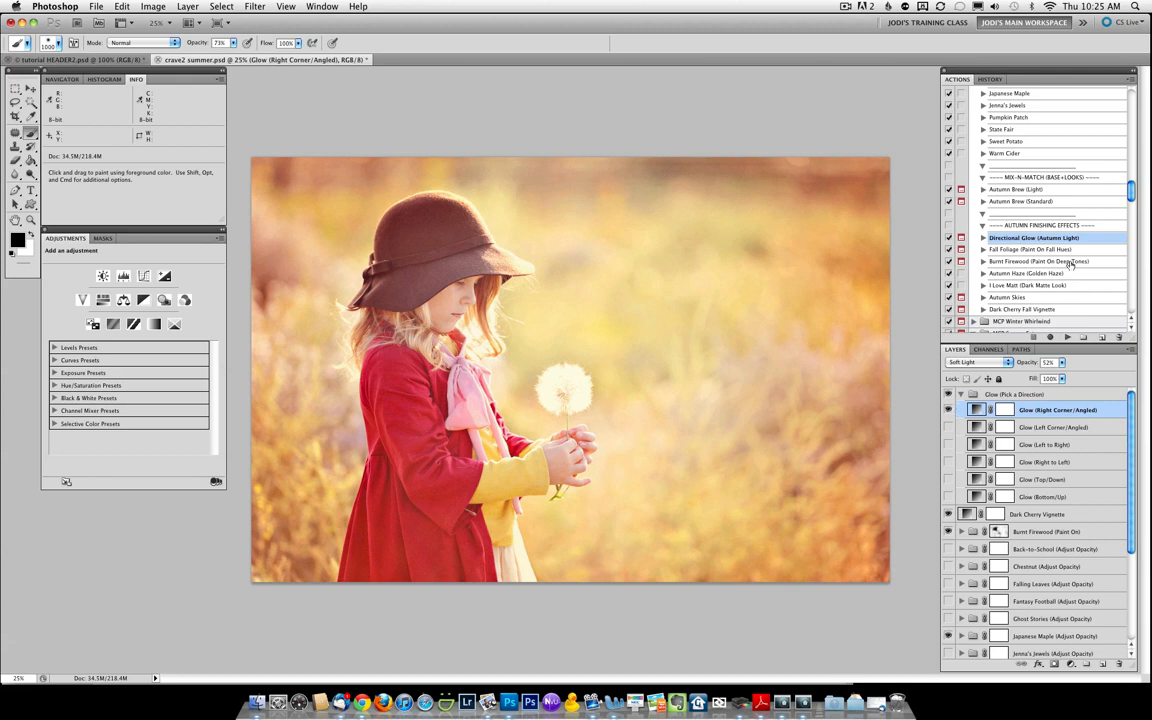
# Save the autumn edit as a new history snapshot and revert the photo to its original state
pyautogui.click(1068, 337)
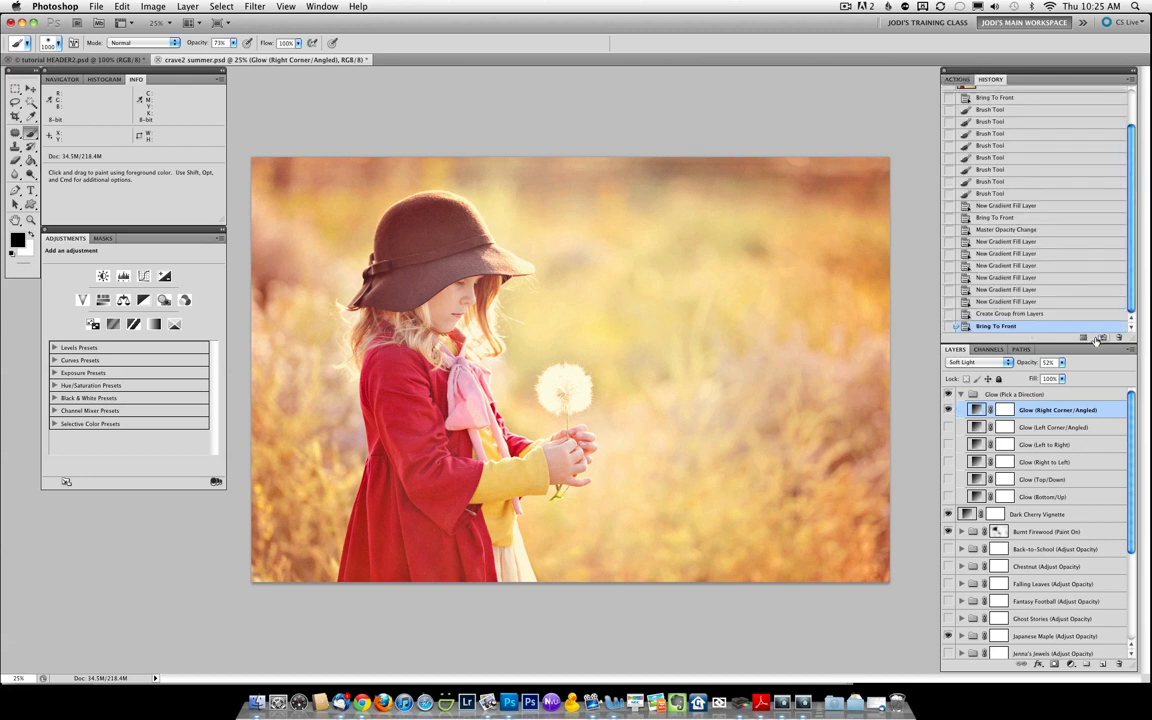
pyautogui.scroll(5, 990, 300)
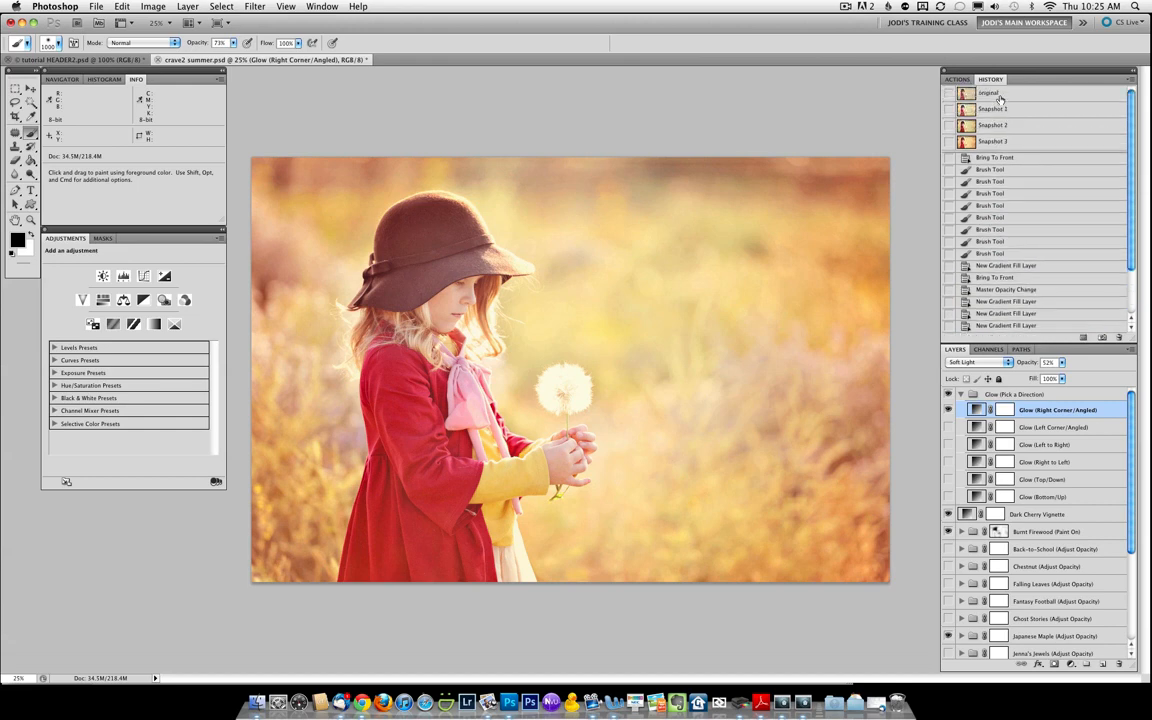
pyautogui.click(988, 92)
# Run the Winter Whirlwind <Base Action> from the MCP Winter Whirlwind set on the original photo
pyautogui.click(958, 79)
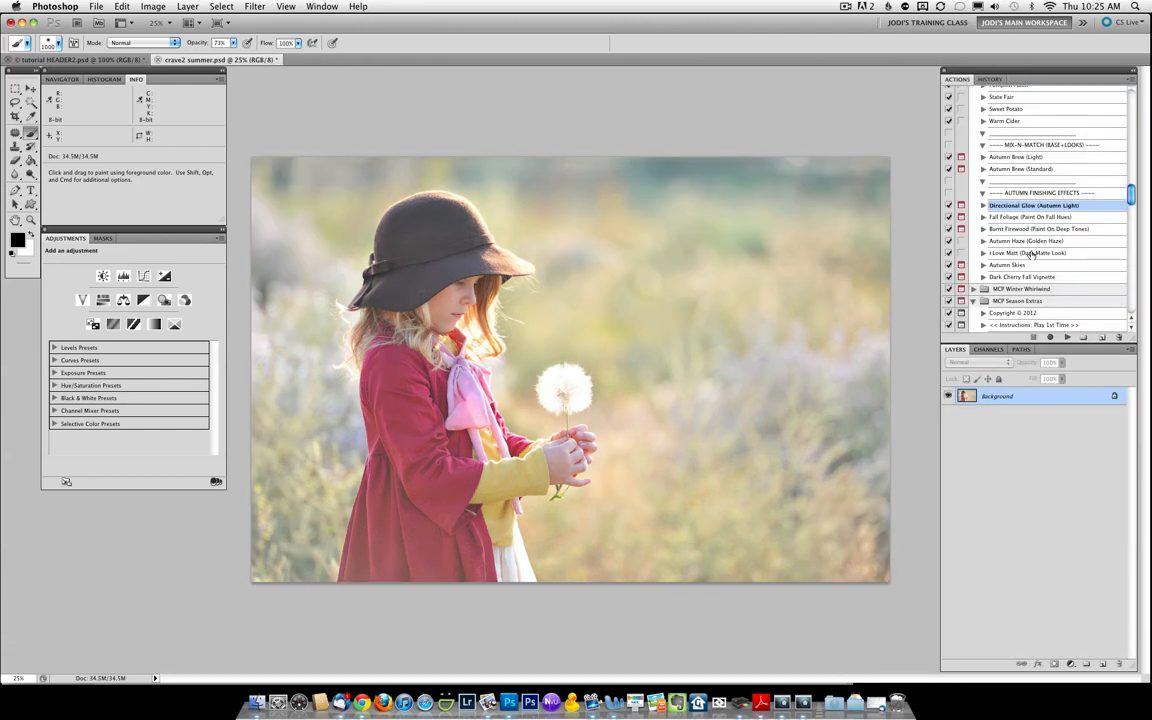
pyautogui.scroll(-3, 1028, 256)
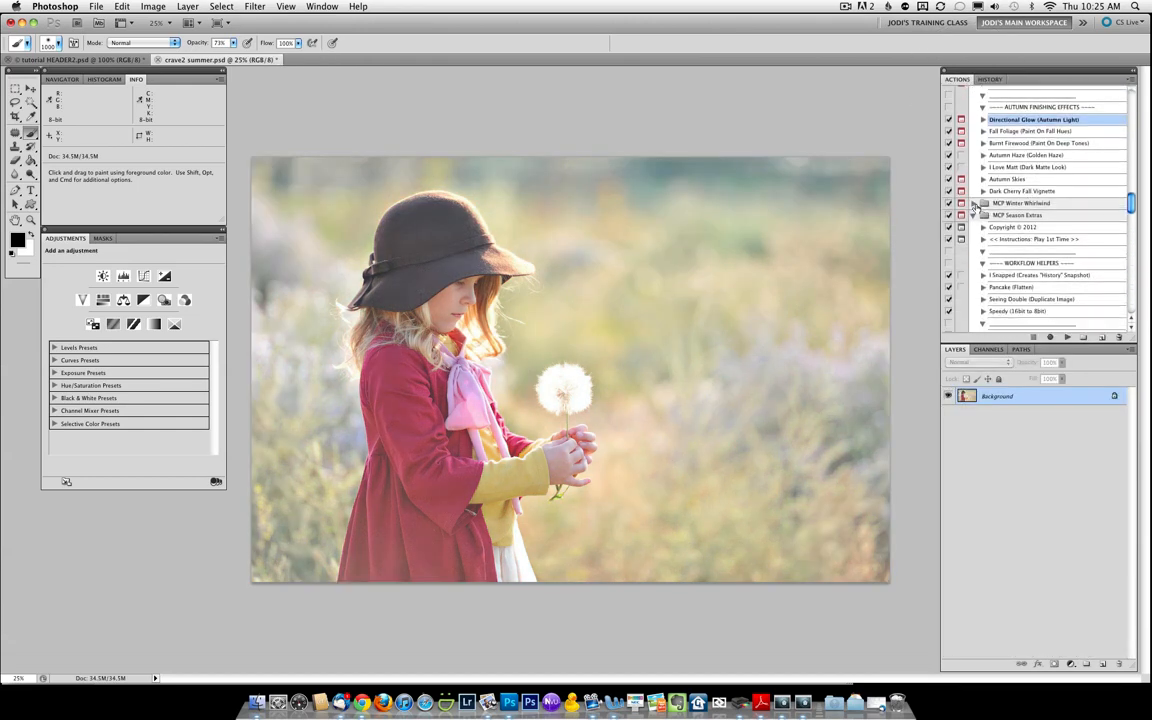
pyautogui.click(975, 204)
pyautogui.scroll(-3, 1034, 205)
pyautogui.scroll(-2, 1034, 205)
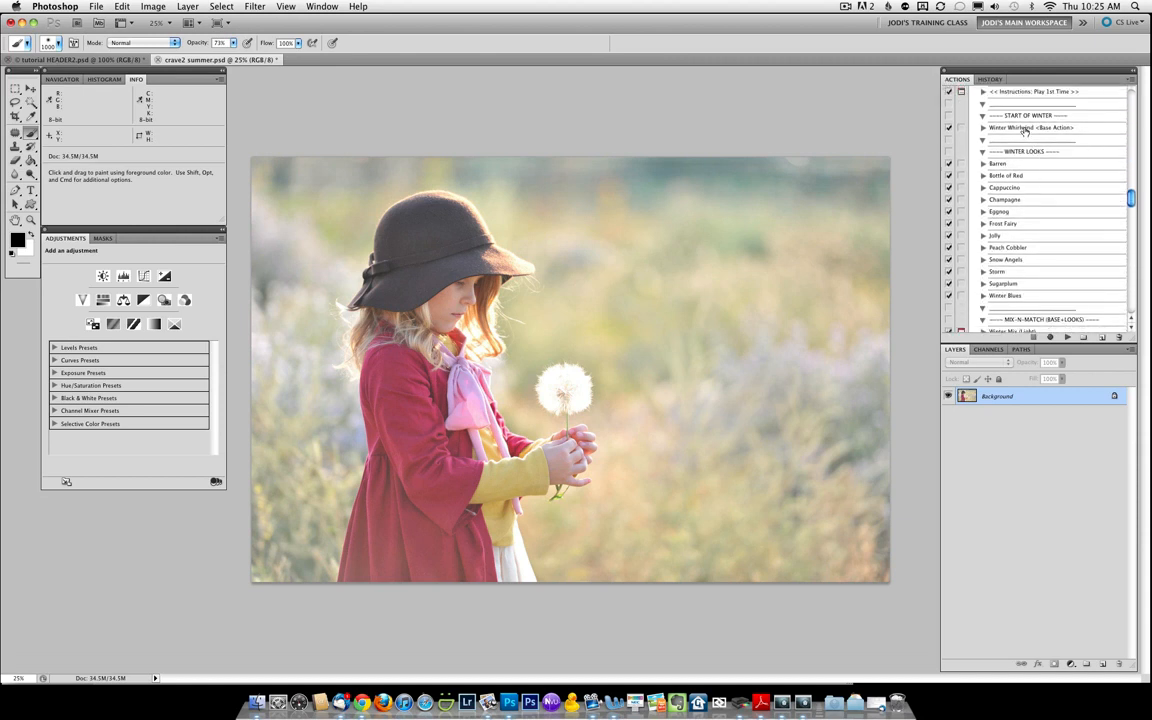
pyautogui.click(1024, 128)
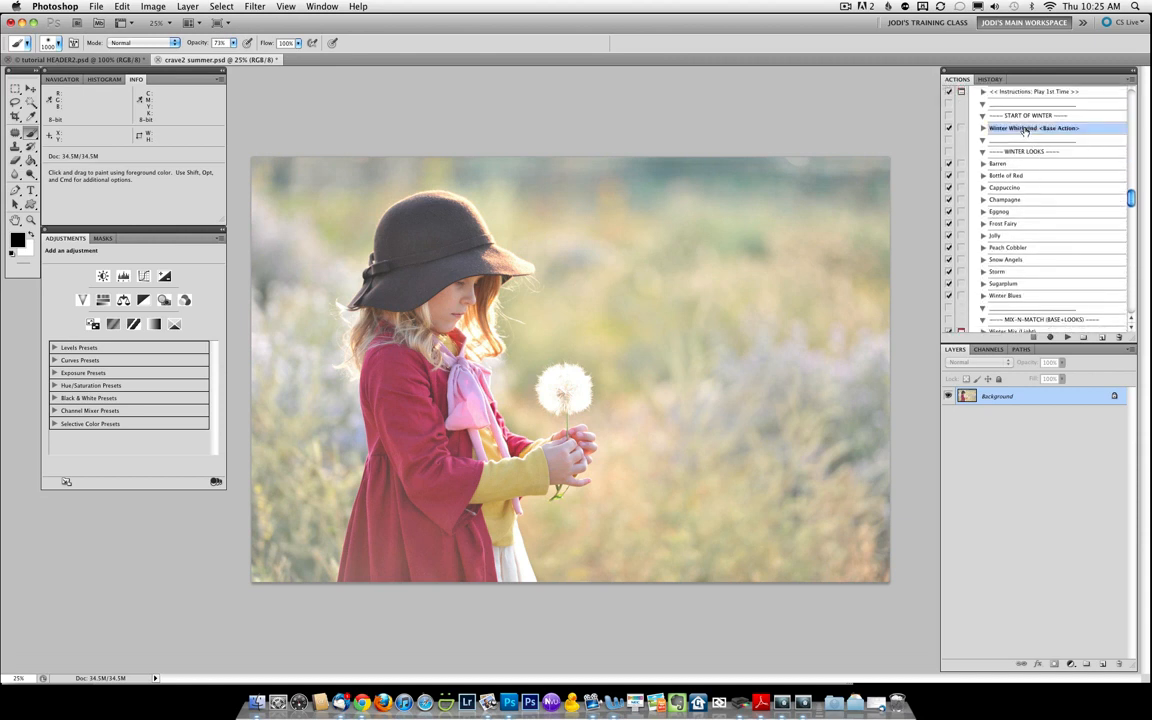
pyautogui.click(1068, 337)
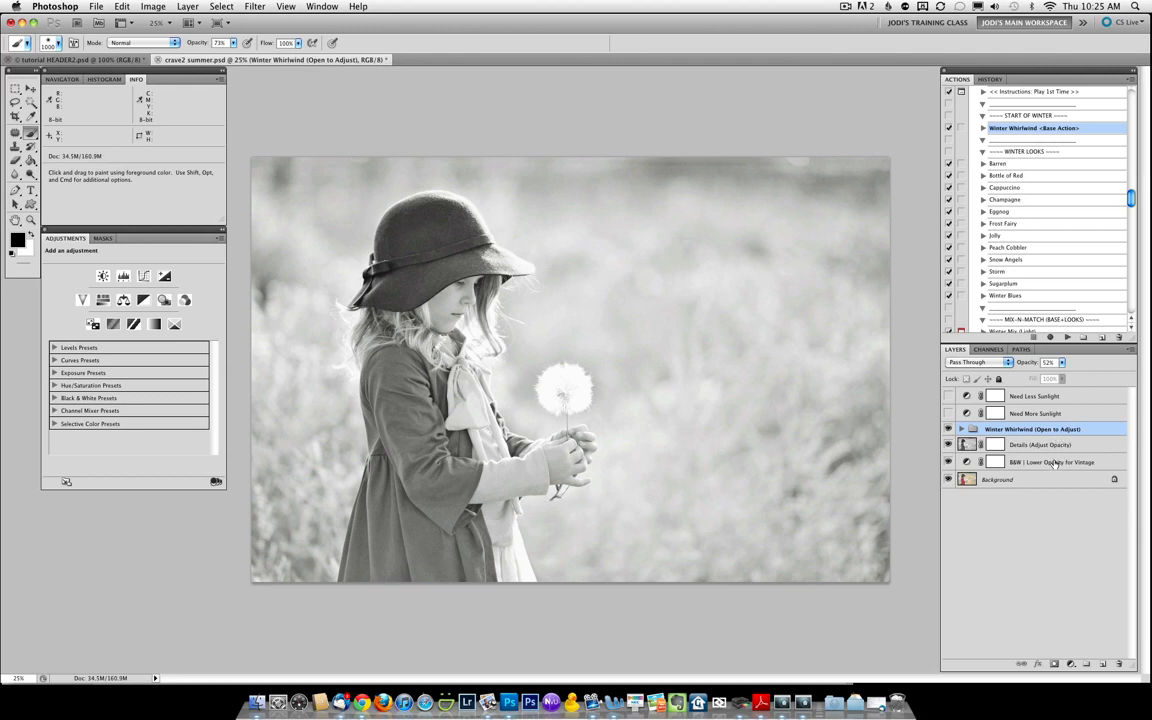
# Preview the photo without the B&W | Lower Opacity for Vintage layer and try lowering that layer's opacity
pyautogui.click(994, 462)
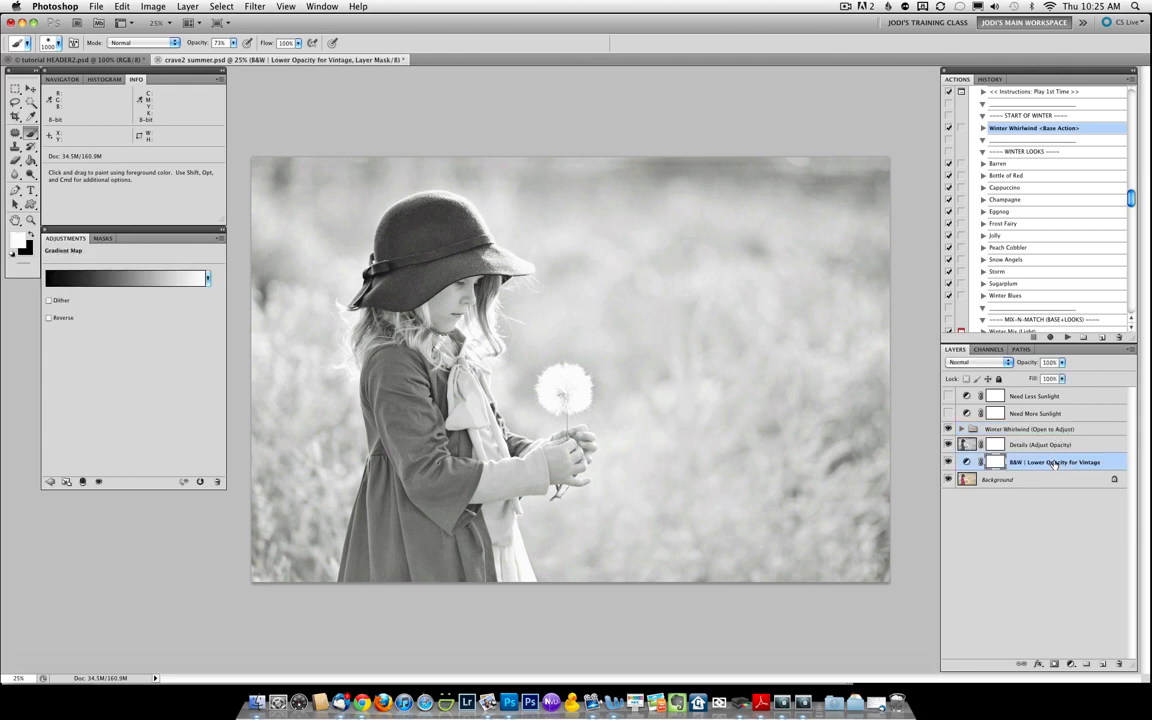
pyautogui.click(948, 463)
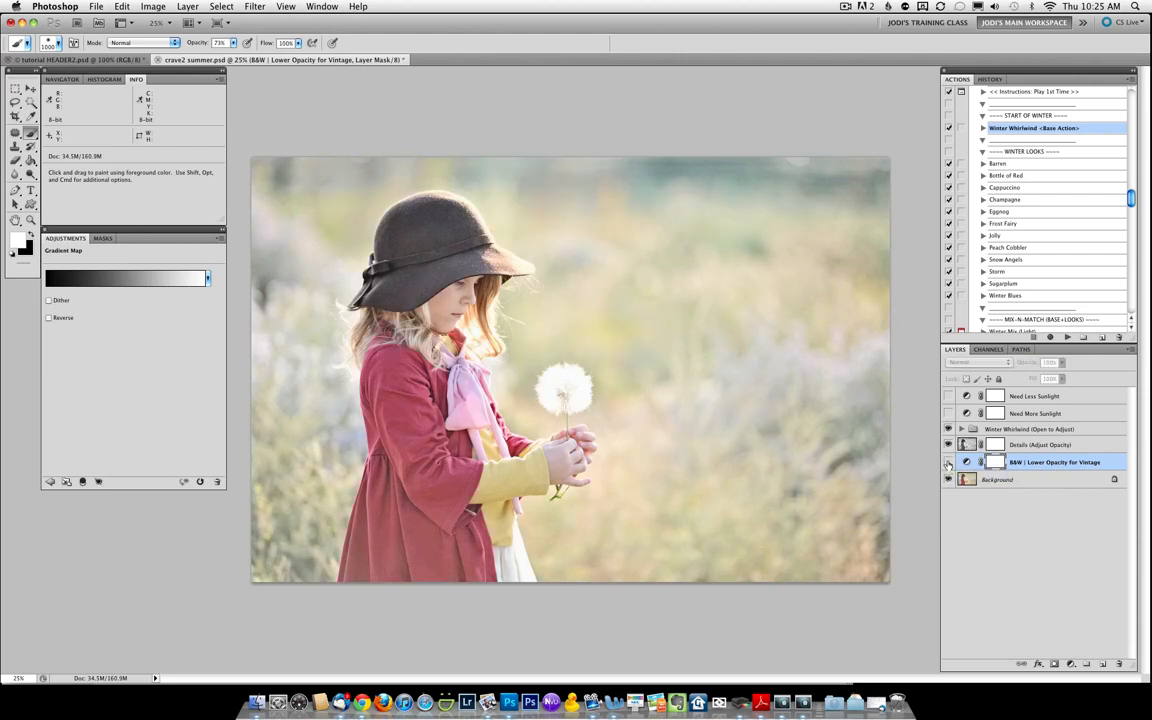
pyautogui.click(948, 463)
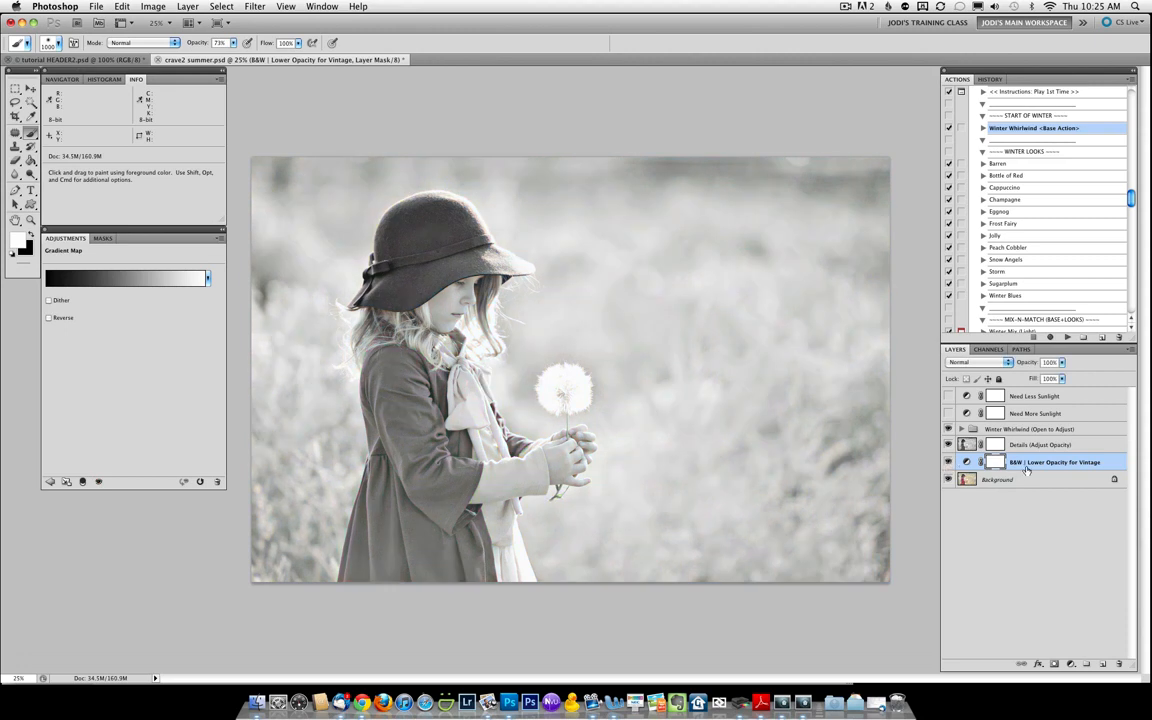
pyautogui.click(1062, 363)
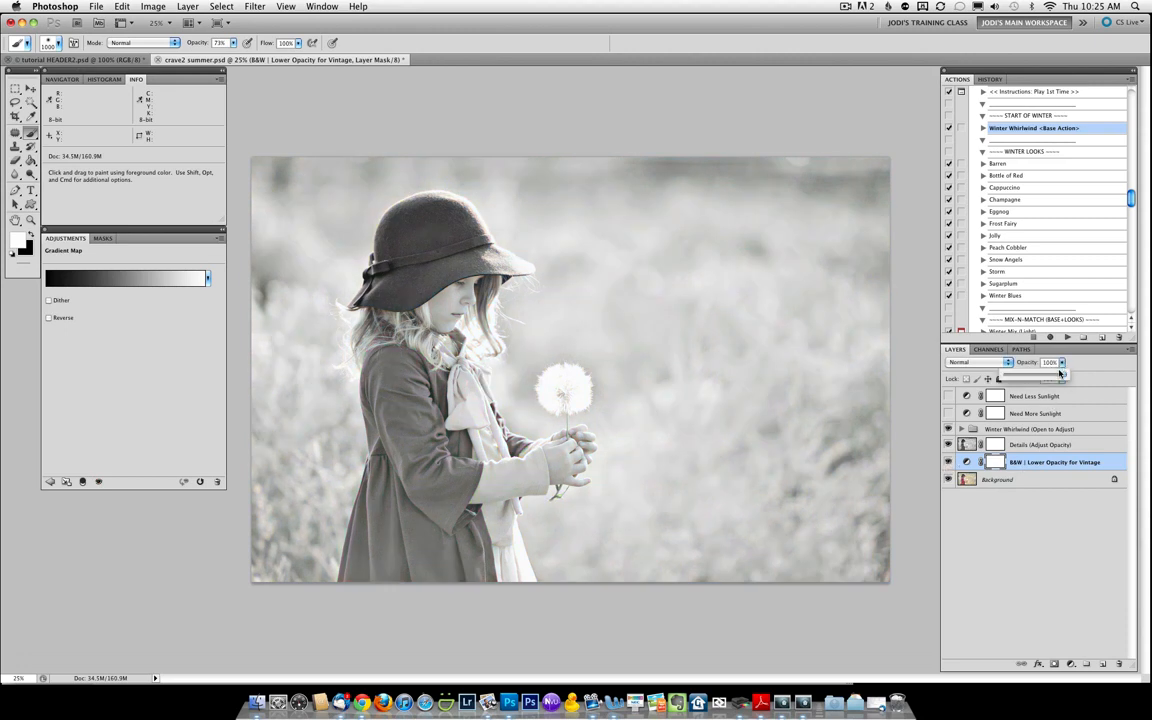
pyautogui.moveTo(1062, 375)
pyautogui.mouseDown()
pyautogui.moveTo(1032, 382)
pyautogui.moveTo(1080, 366)
pyautogui.mouseUp()
pyautogui.click(1080, 366)
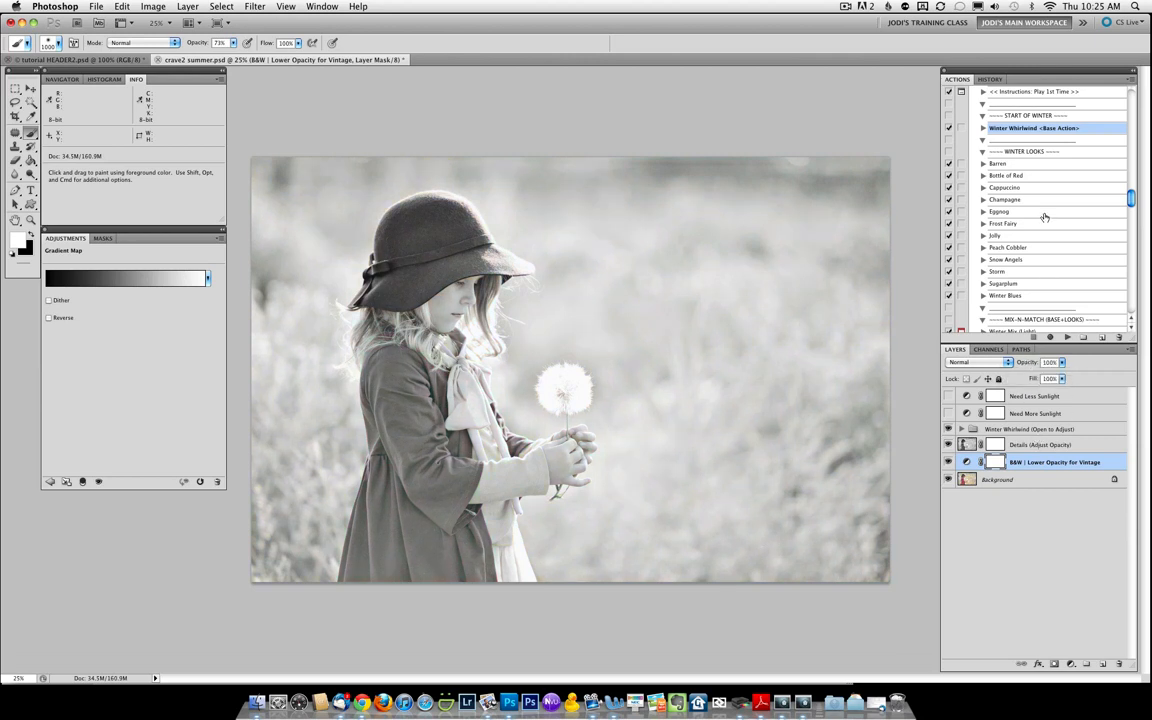
# Run the Champagne and Peach Cobbler winter looks on the black-and-white edit
pyautogui.click(1010, 200)
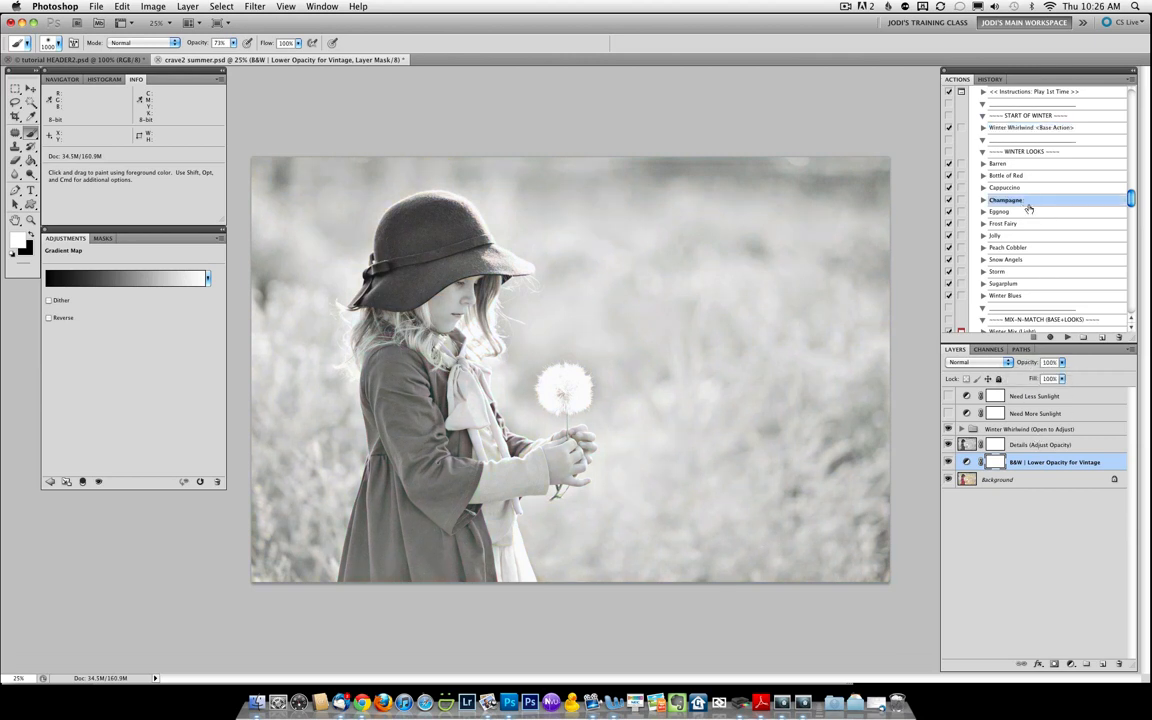
pyautogui.click(1066, 338)
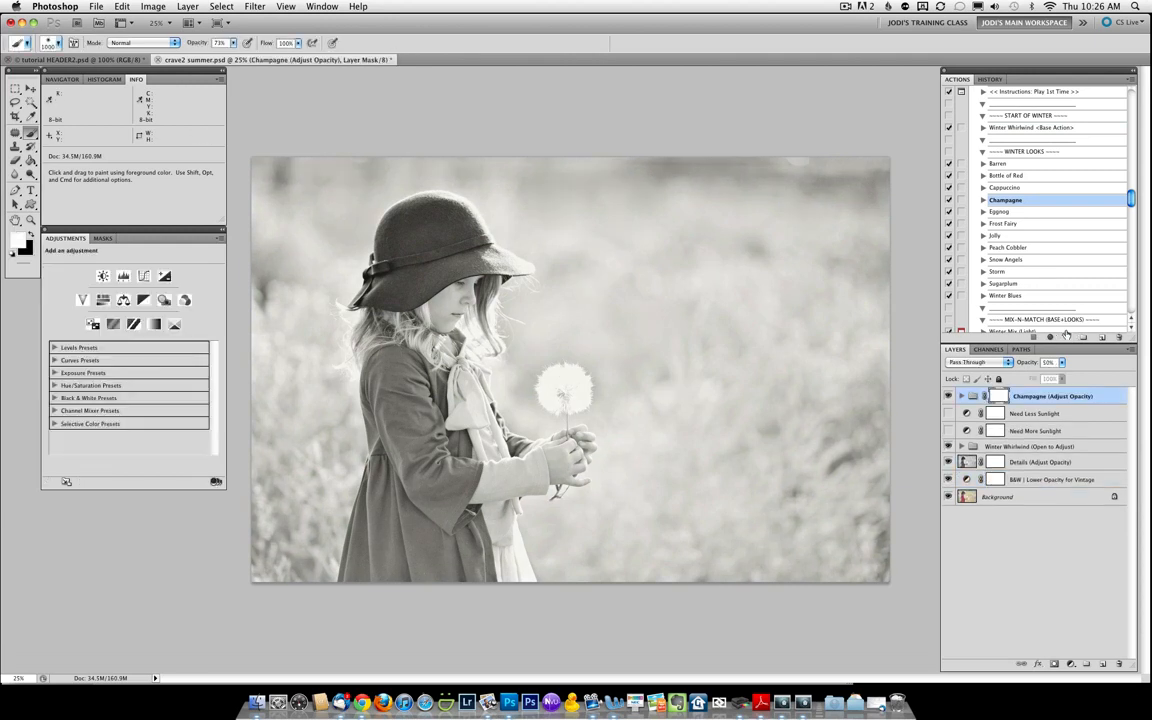
pyautogui.click(1025, 247)
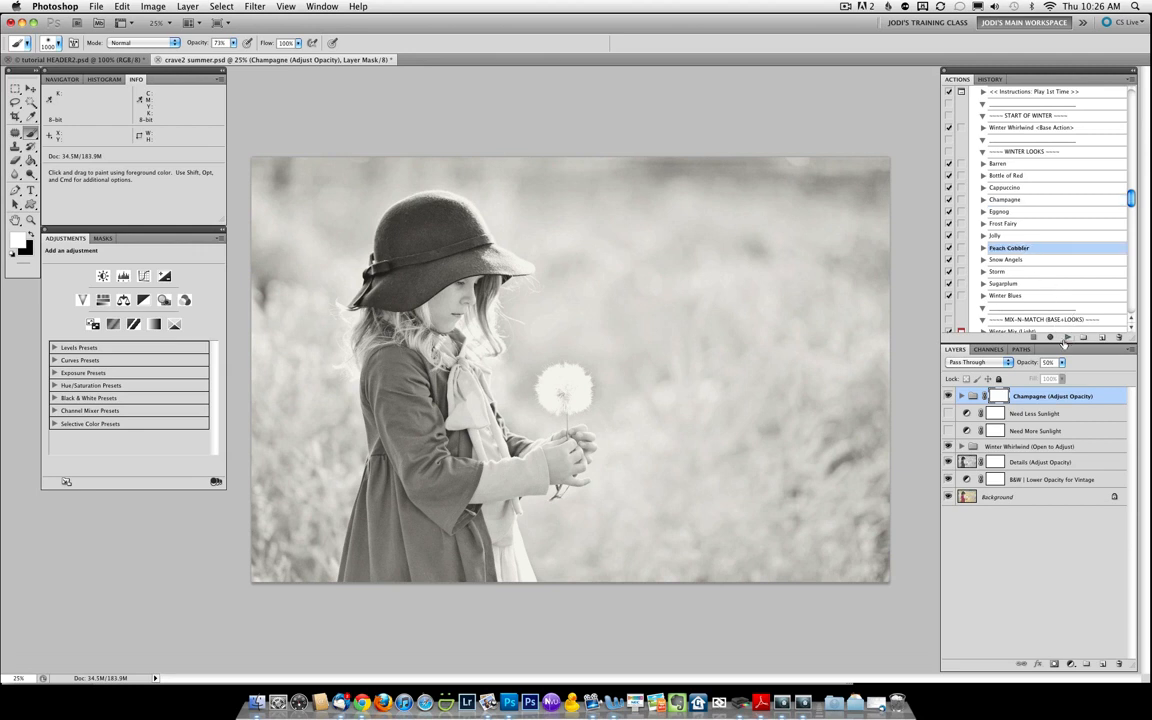
pyautogui.click(1068, 338)
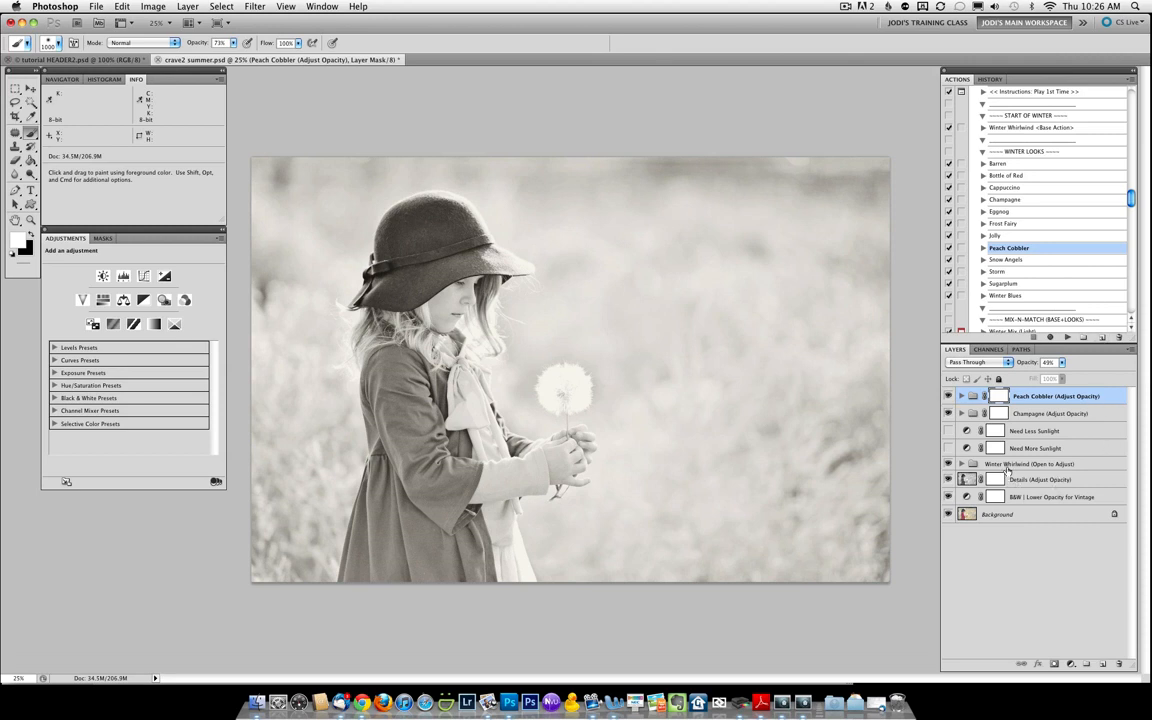
# Compare the photo with the Details layer off and on, and set that layer's opacity to 49%
pyautogui.click(1053, 481)
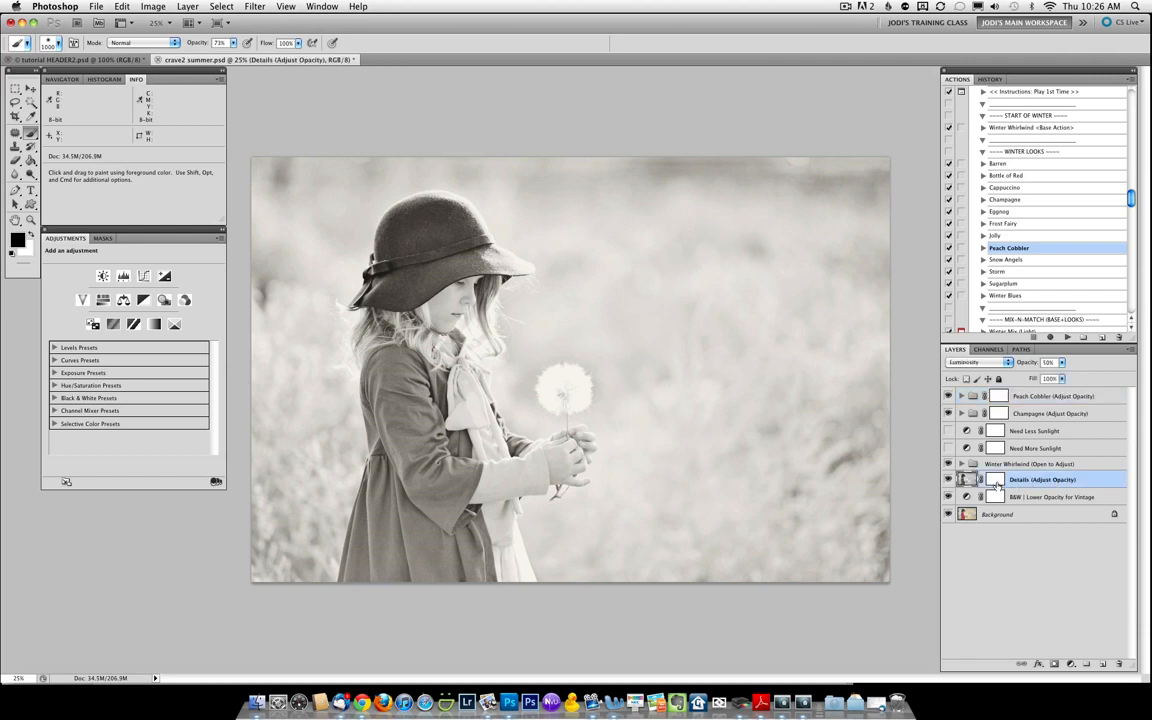
pyautogui.click(949, 481)
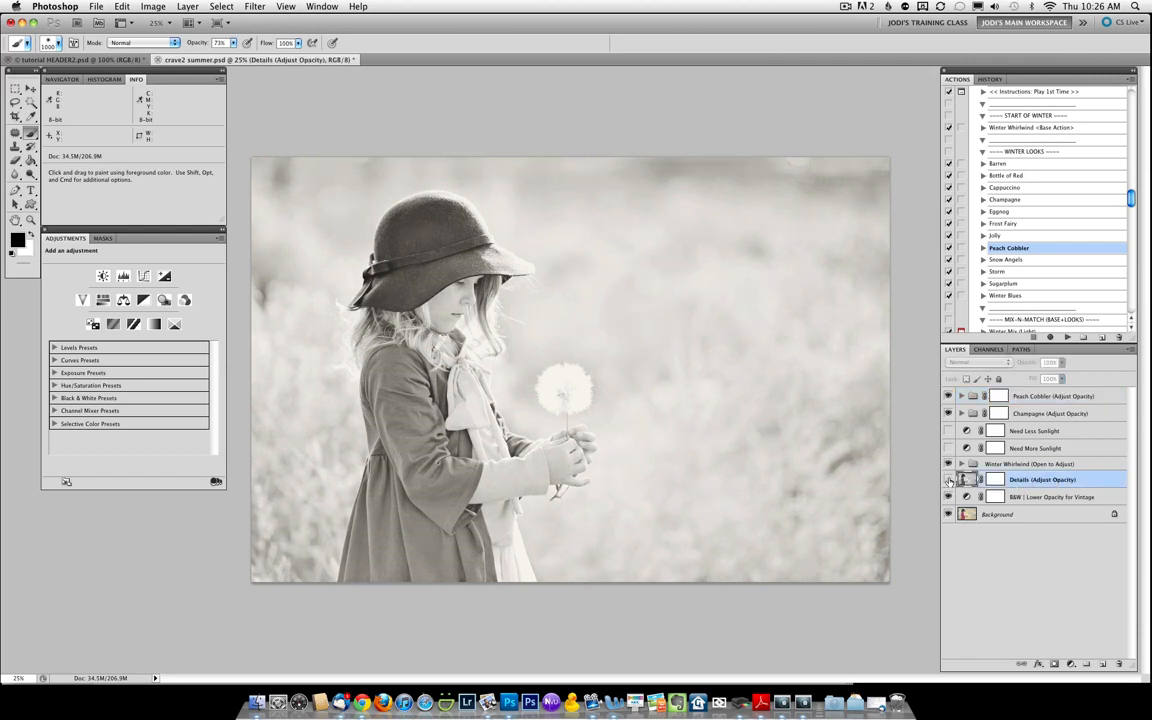
pyautogui.click(949, 481)
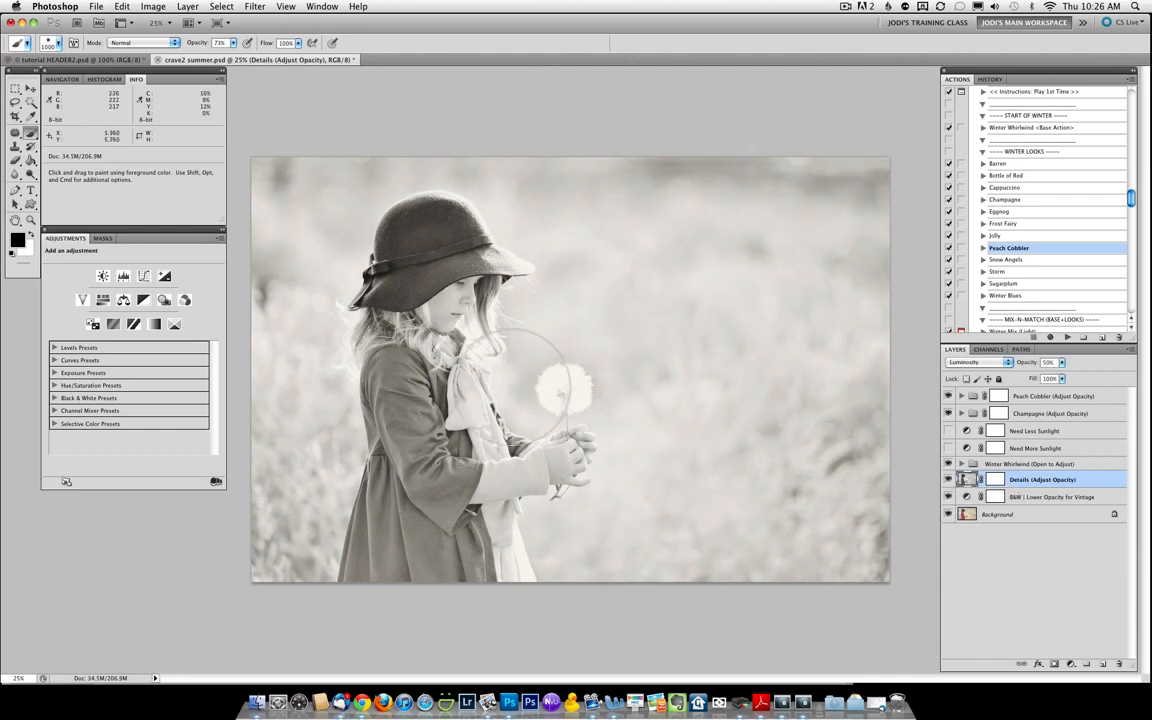
pyautogui.moveTo(1026, 367); pyautogui.dragTo(1043, 366)
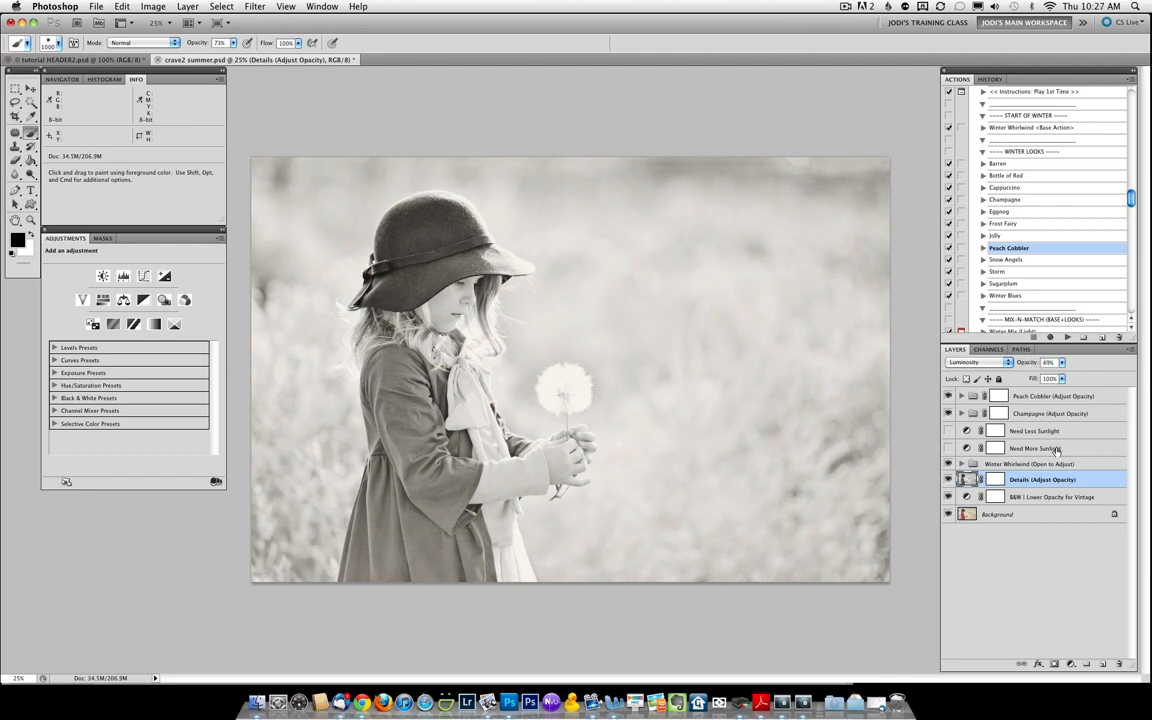
# Run the Hemispheres (Contrast) action from the MCP Season Extras set on the winter edit
pyautogui.scroll(-10, 990, 255)
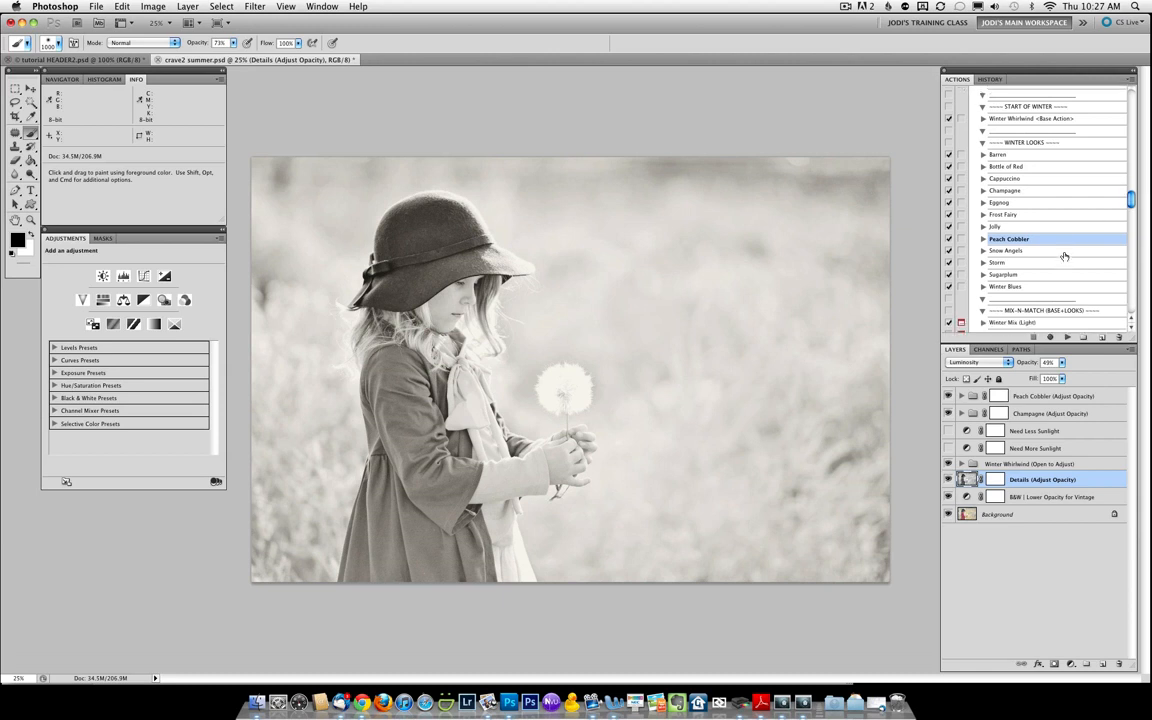
pyautogui.scroll(-3, 1064, 257)
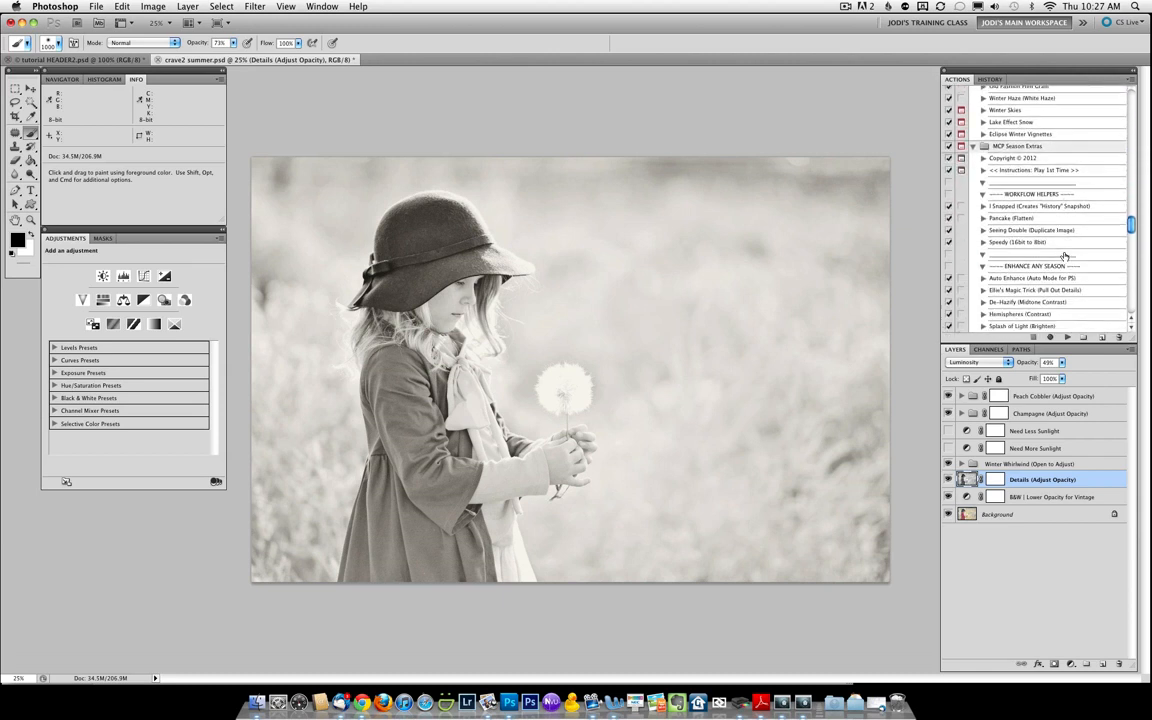
pyautogui.scroll(-2, 1034, 185)
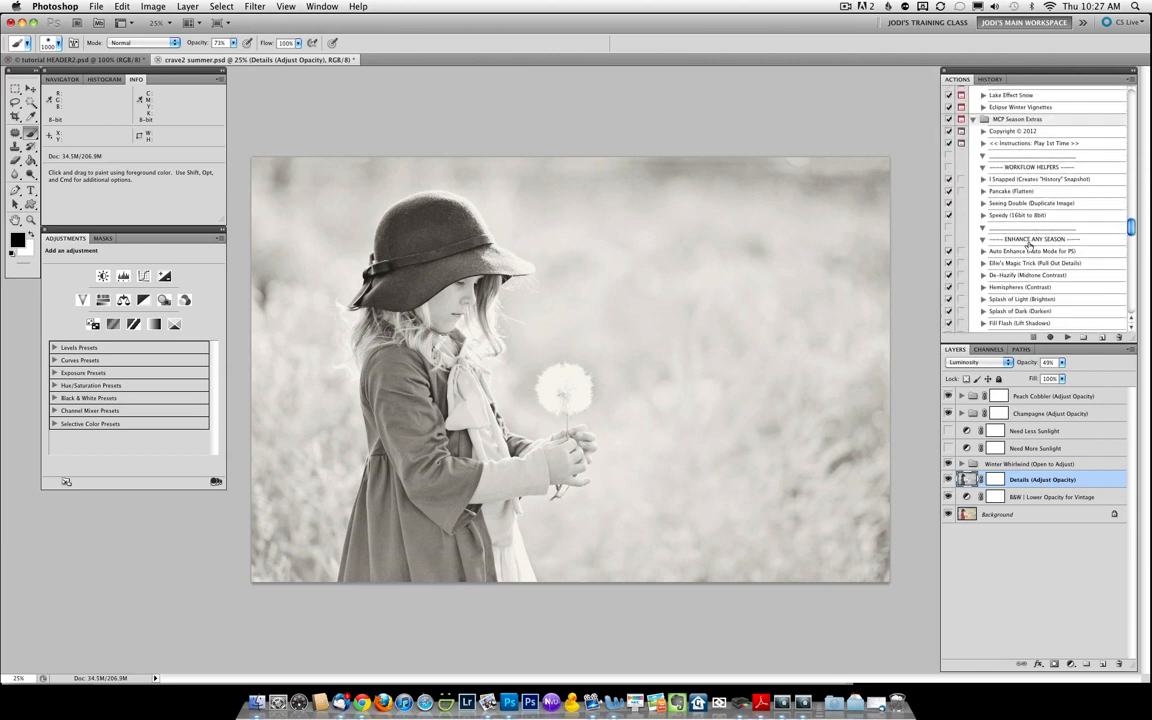
pyautogui.click(985, 287)
pyautogui.click(1068, 336)
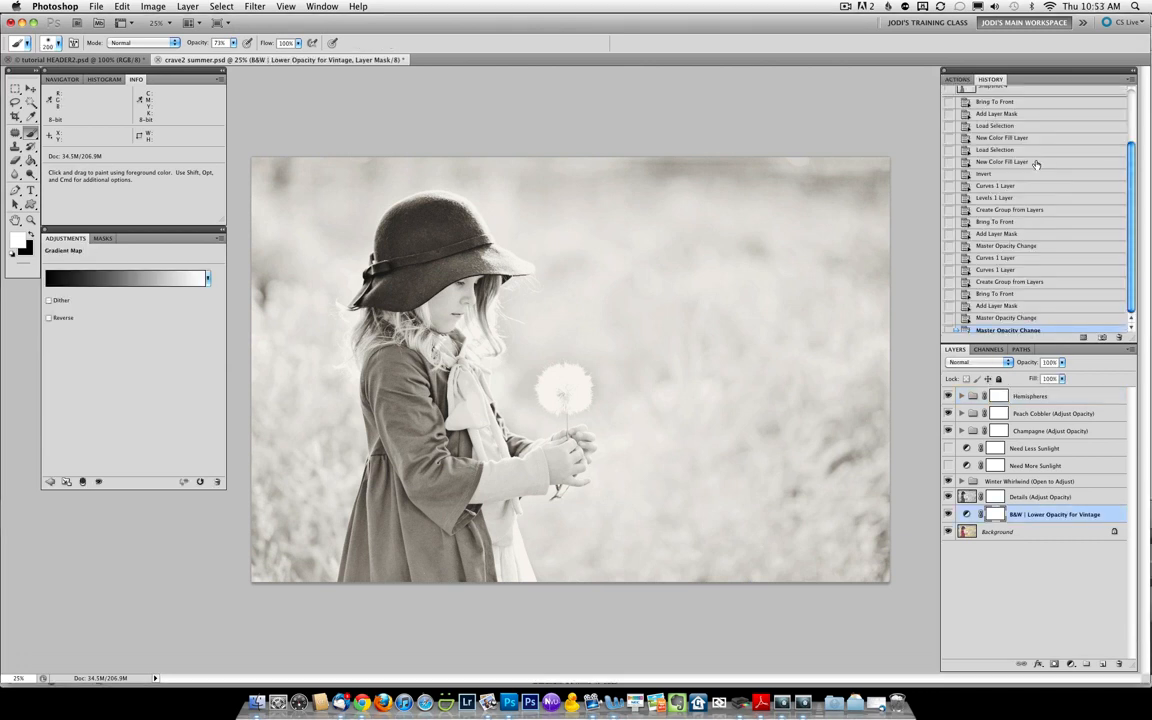
# Compare the original photo with Snapshots 1, 2, 3 and 4 one after another in the history
pyautogui.scroll(5, 1035, 163)
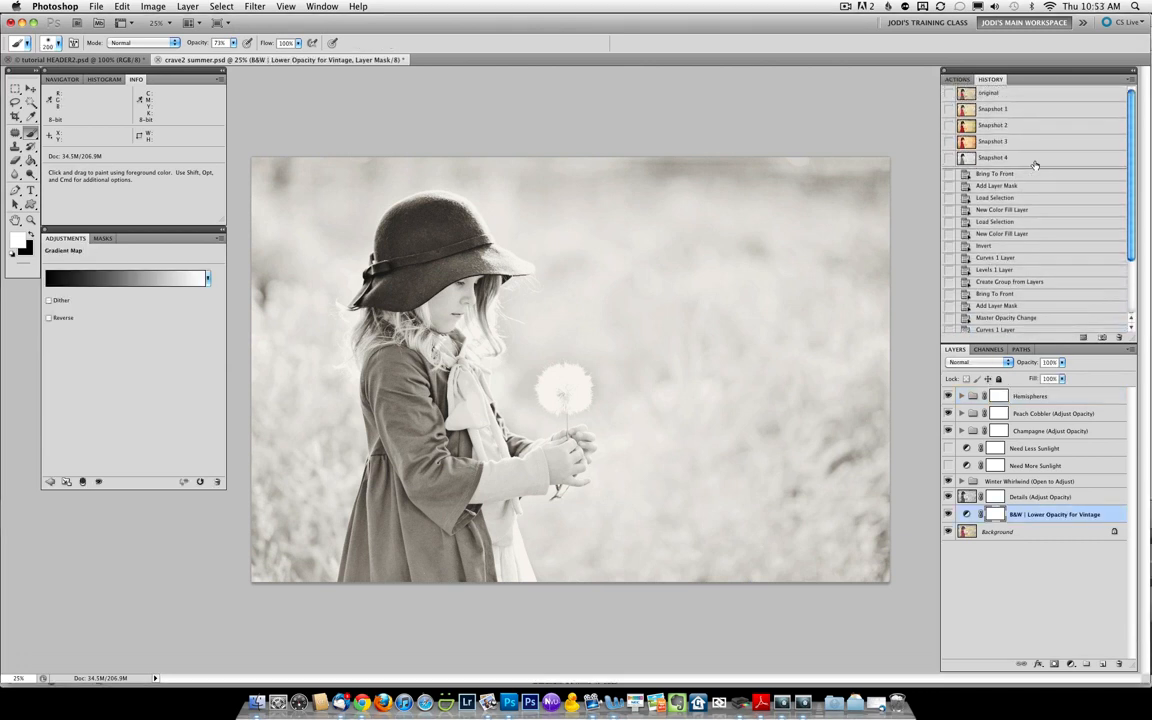
pyautogui.click(1005, 97)
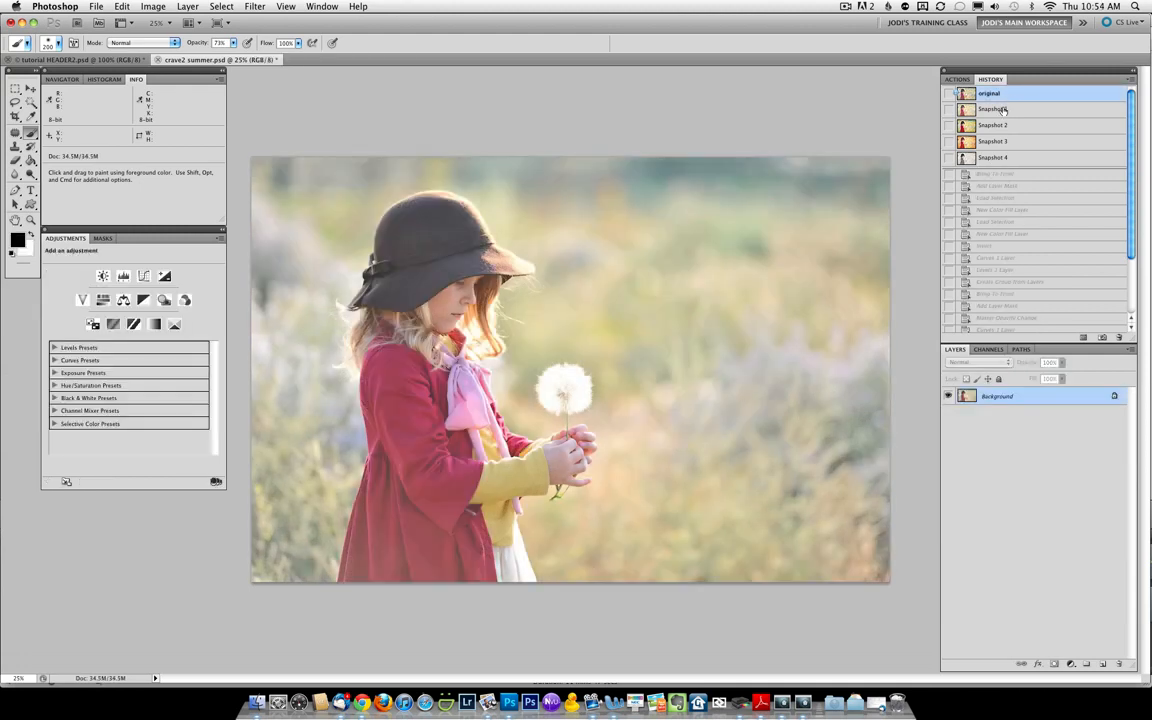
pyautogui.click(1000, 110)
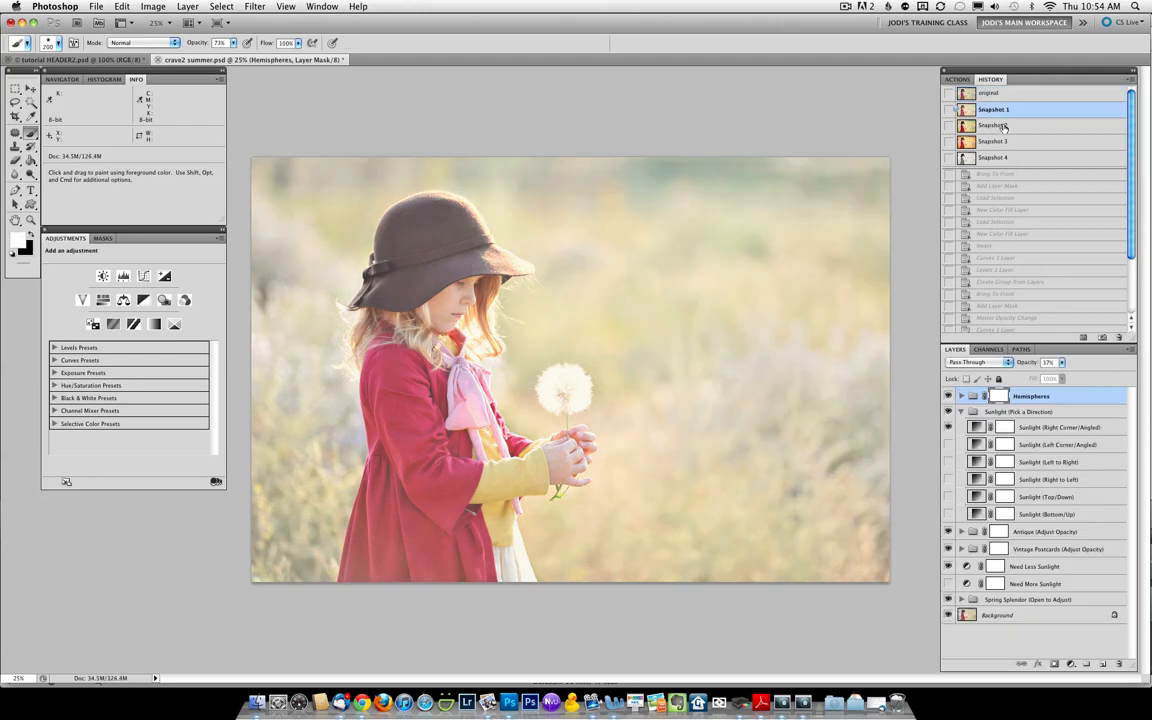
pyautogui.click(1000, 125)
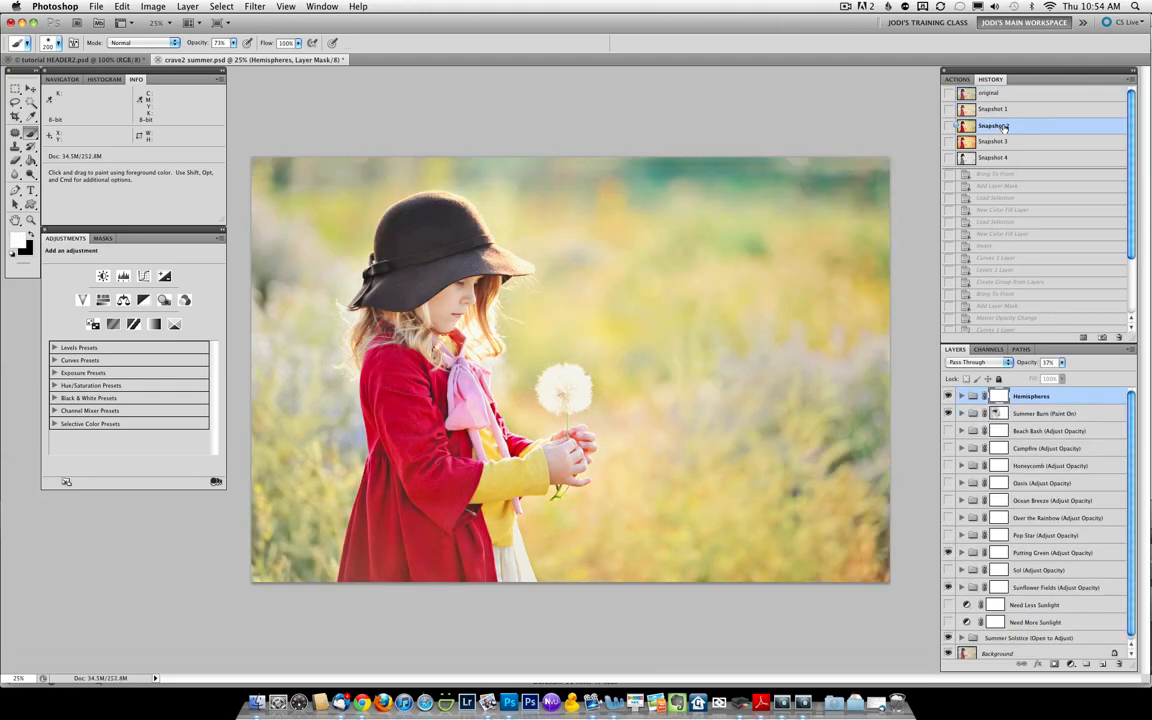
pyautogui.click(997, 142)
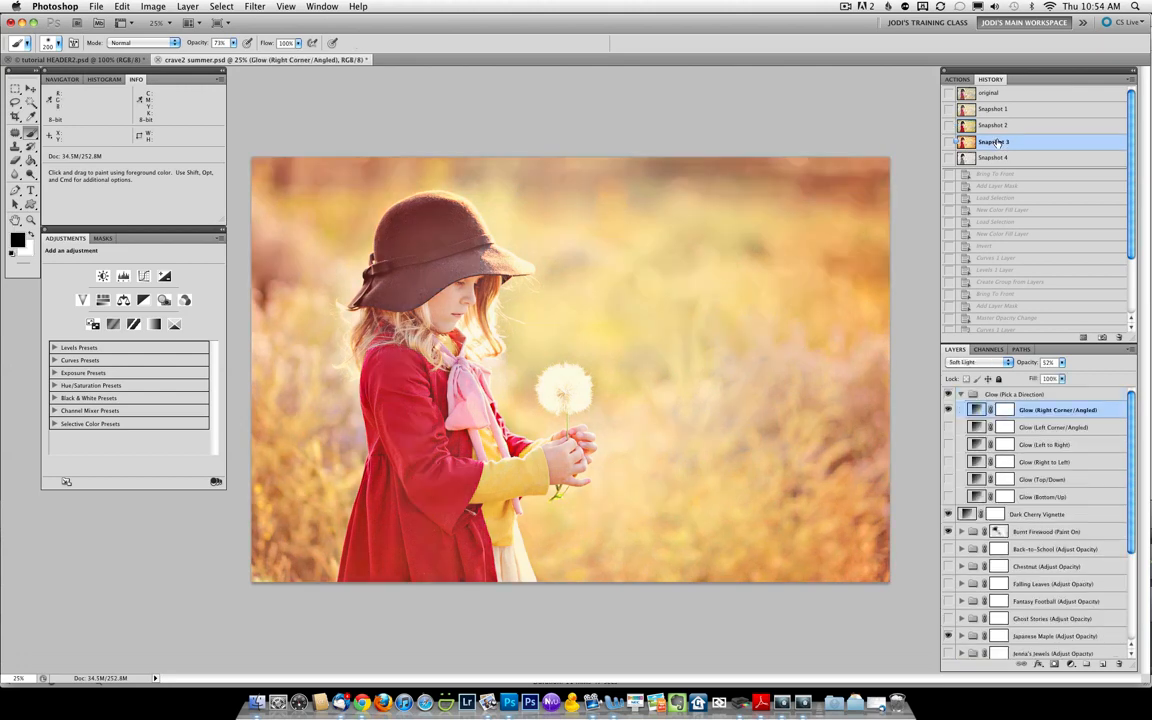
pyautogui.click(994, 159)
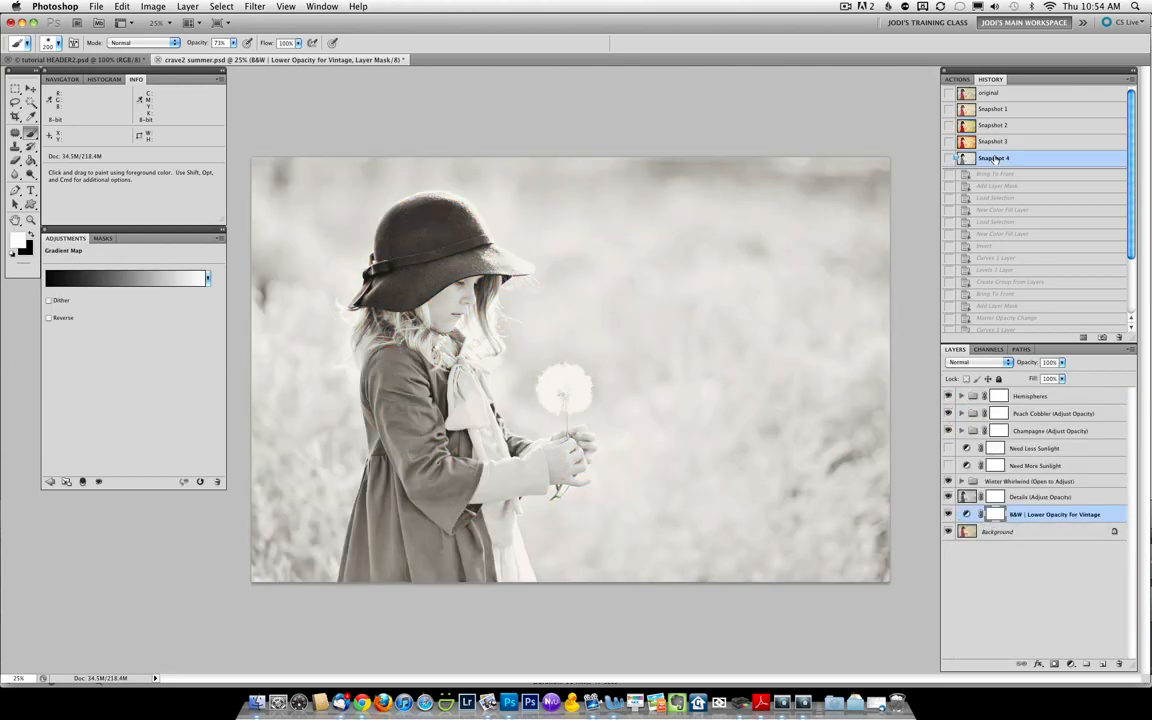